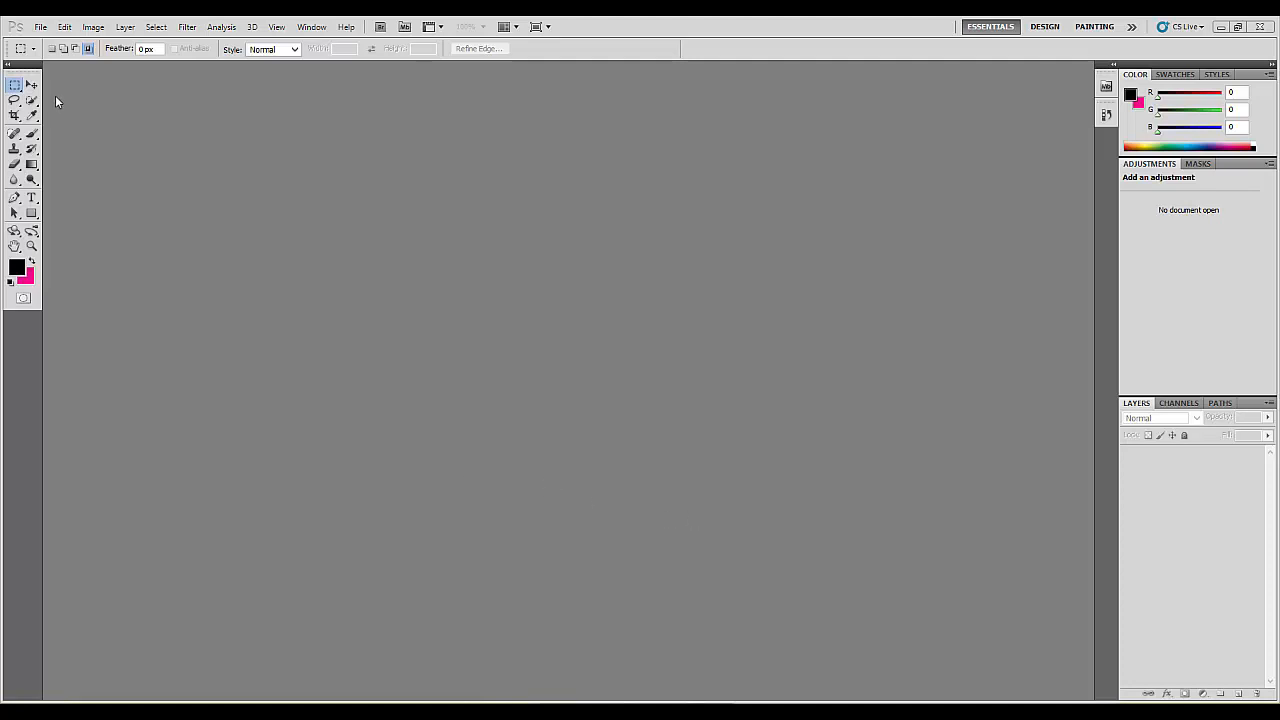
Create a new 10 by 8 inch RGB document at 300 pixels/inch with white background contents
left_click(41, 27)
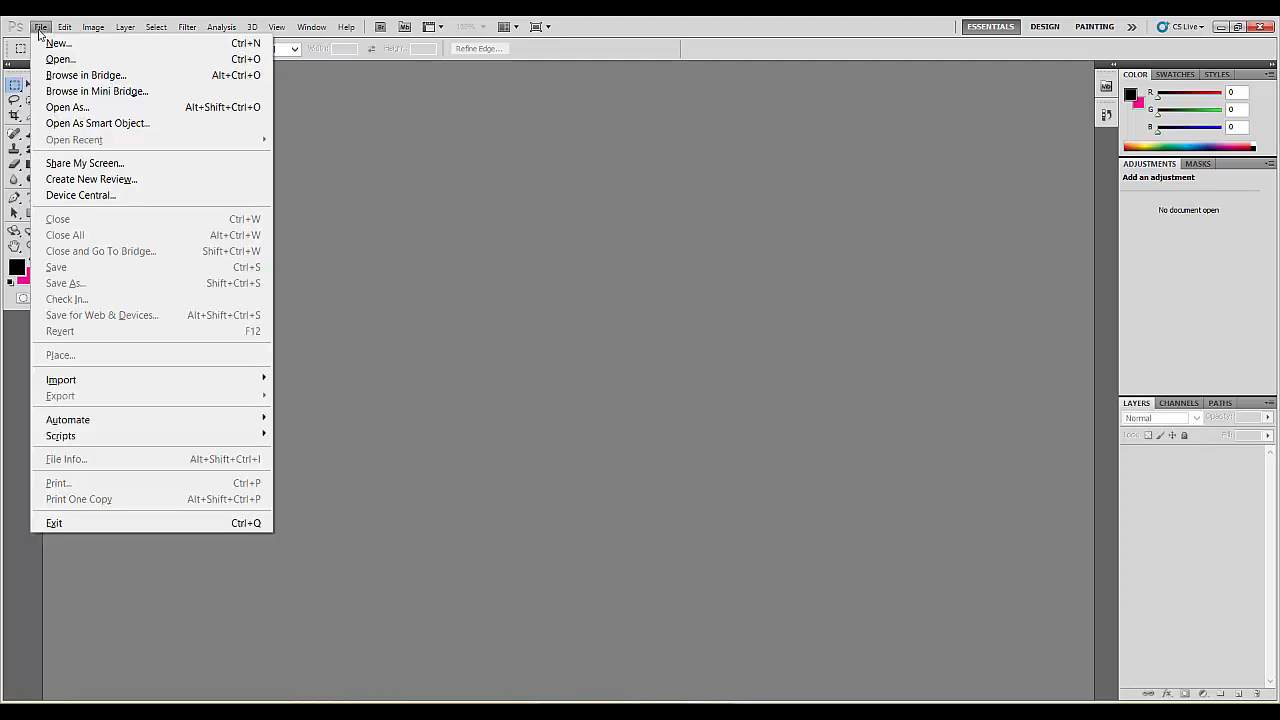
left_click(56, 43)
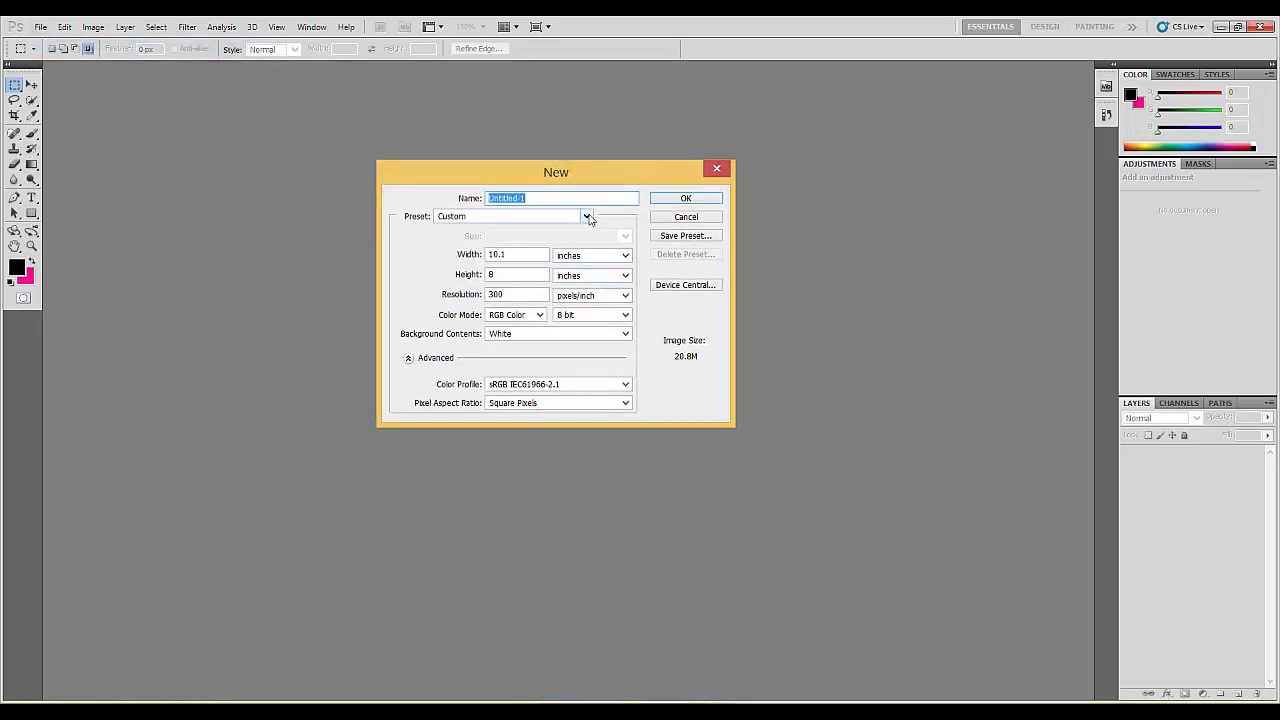
left_click(528, 255)
key("BackSpace")
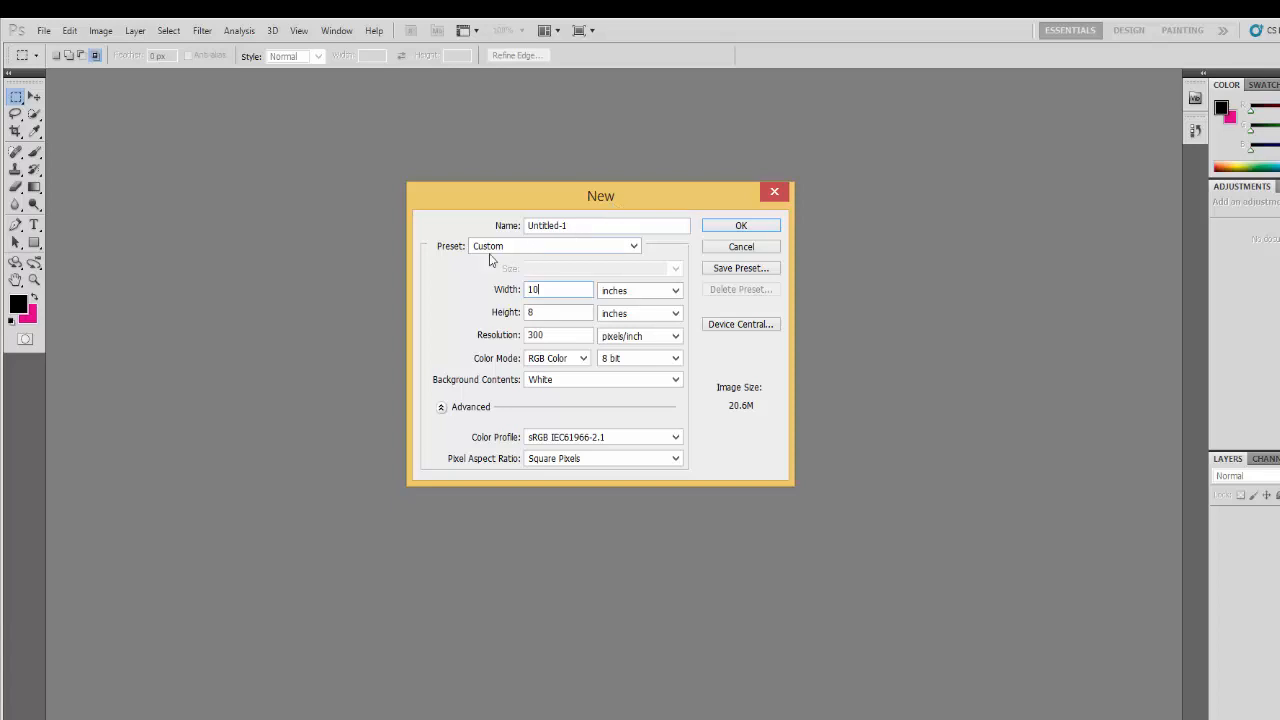
left_click(627, 250)
left_click(632, 249)
left_click_drag(680, 207, 722, 229)
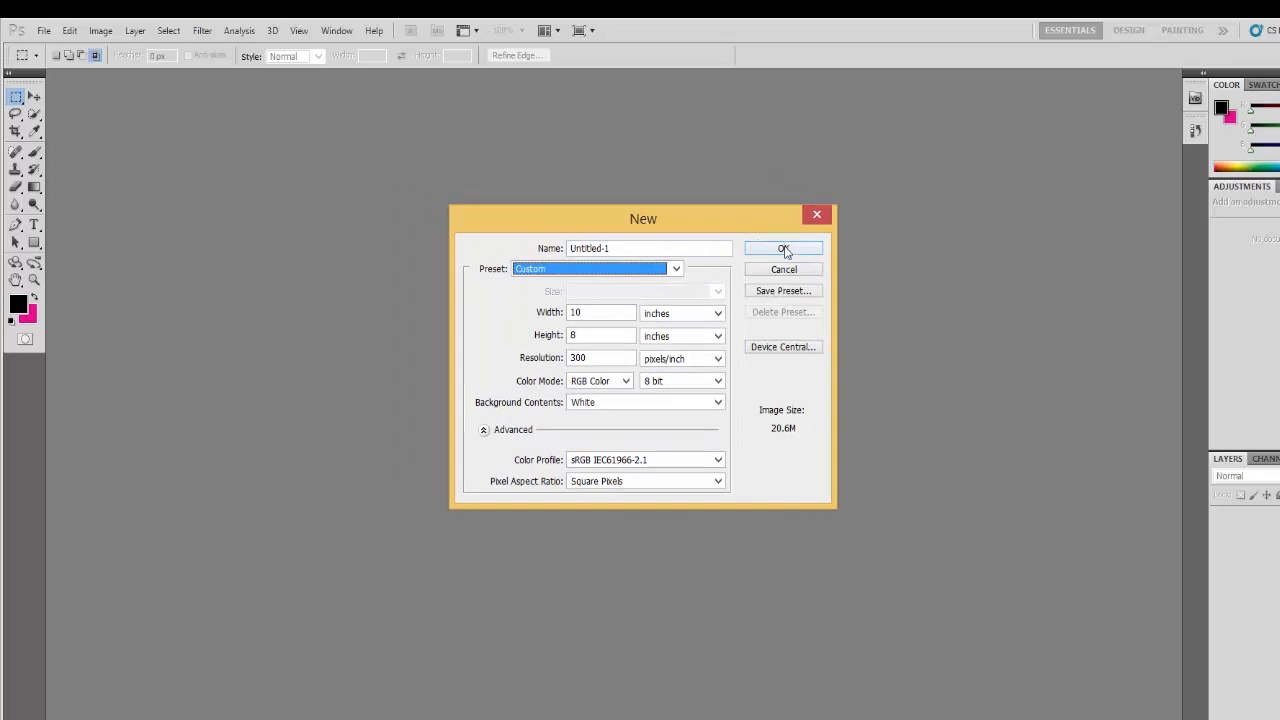
left_click(784, 249)
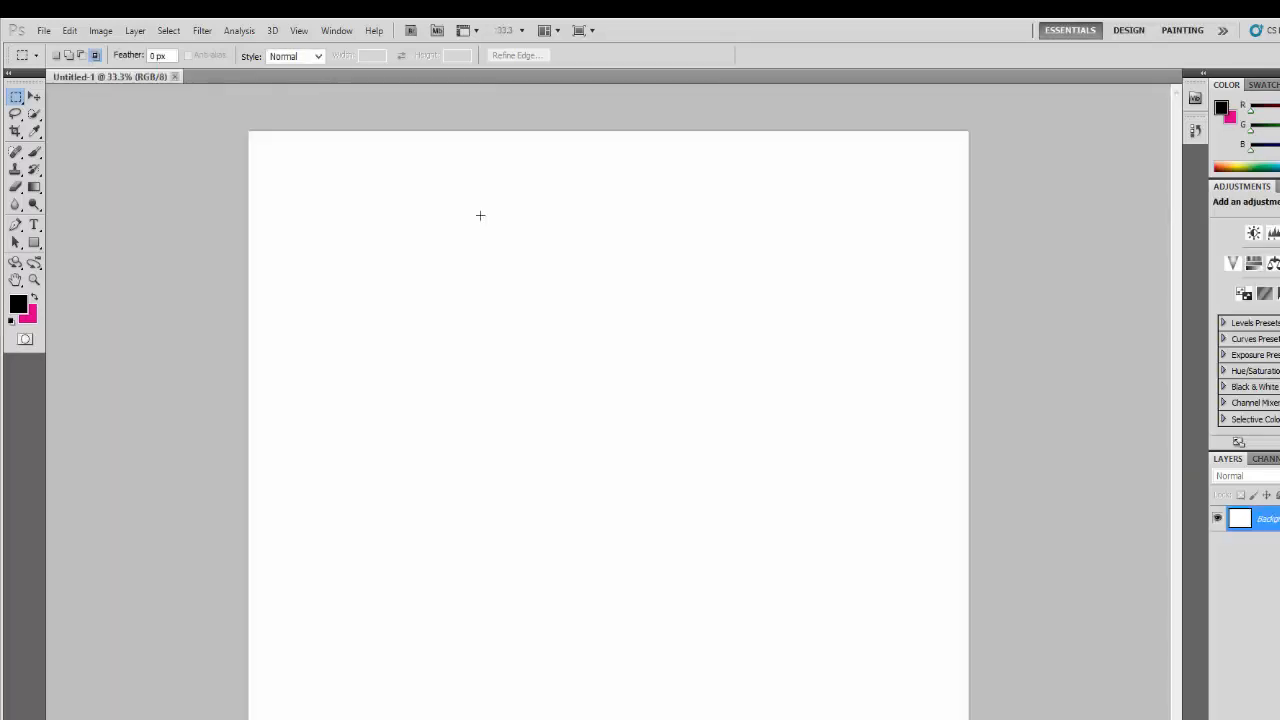
left_click_drag(250, 139, 867, 679)
left_click(797, 477)
left_click_drag(195, 124, 969, 719)
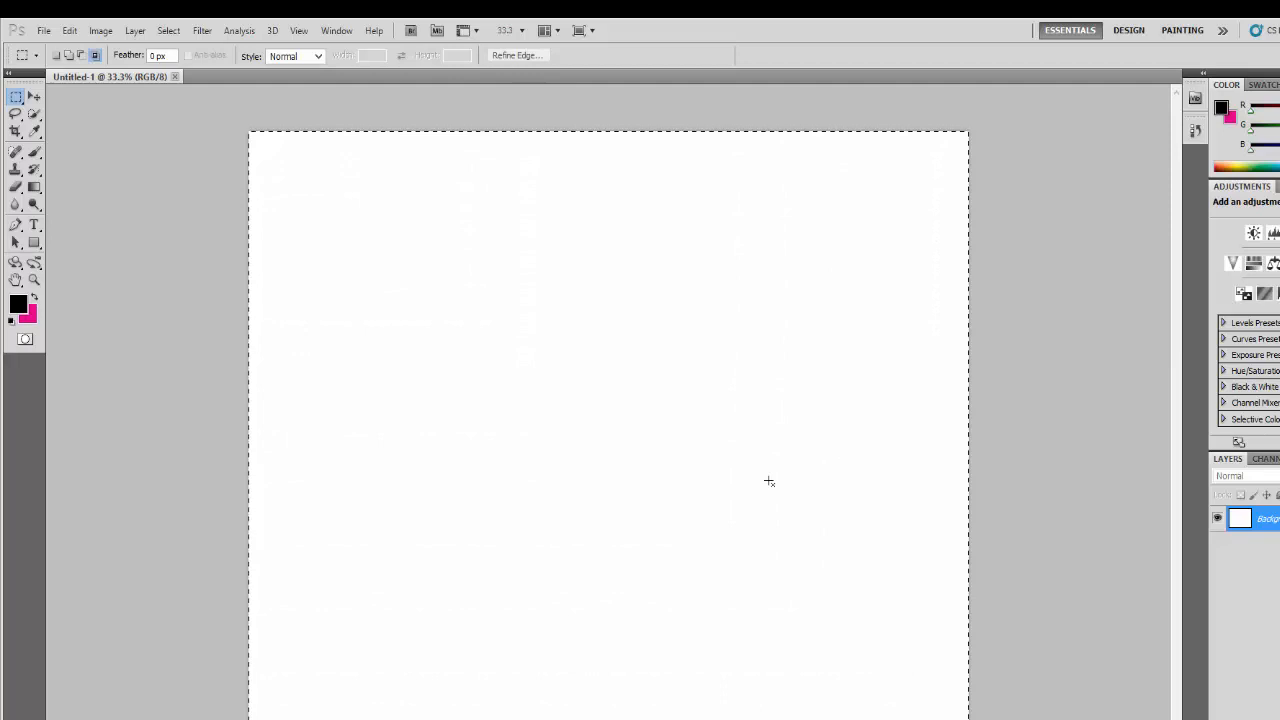
left_click(707, 346)
Make a wide rectangular marquee selection in the upper-left part of the white canvas
left_click(16, 98)
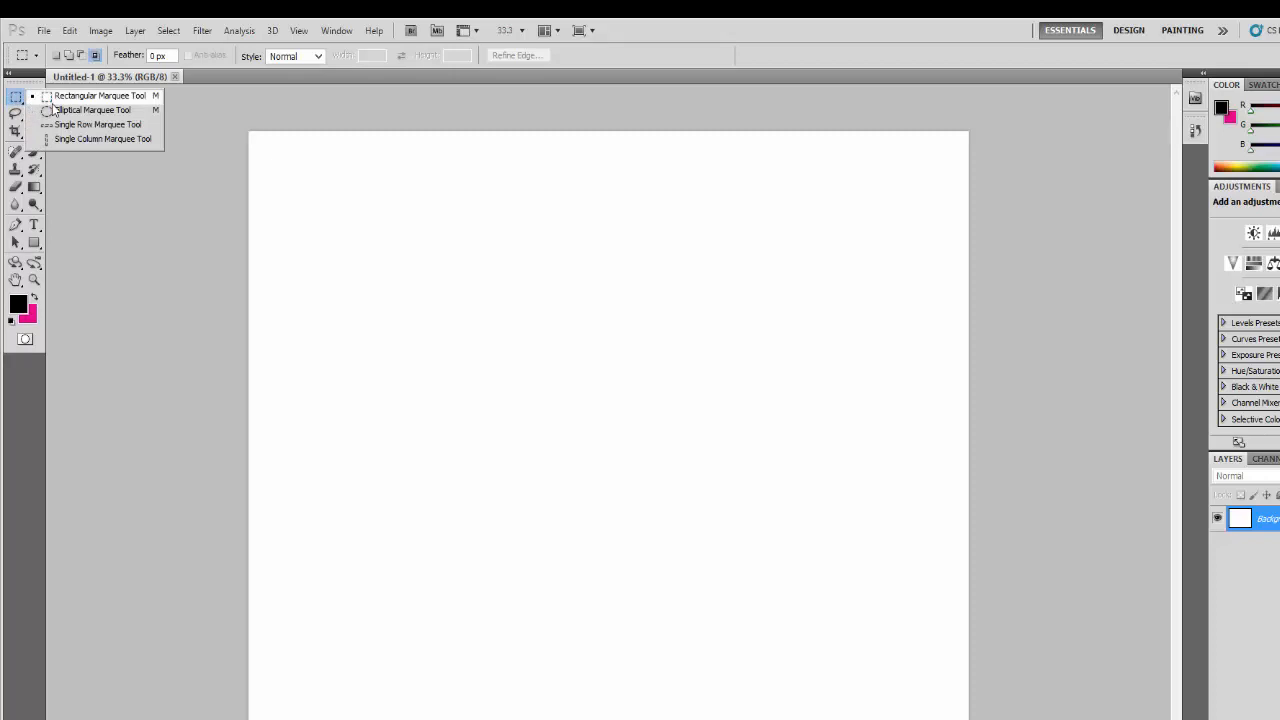
left_click(95, 95)
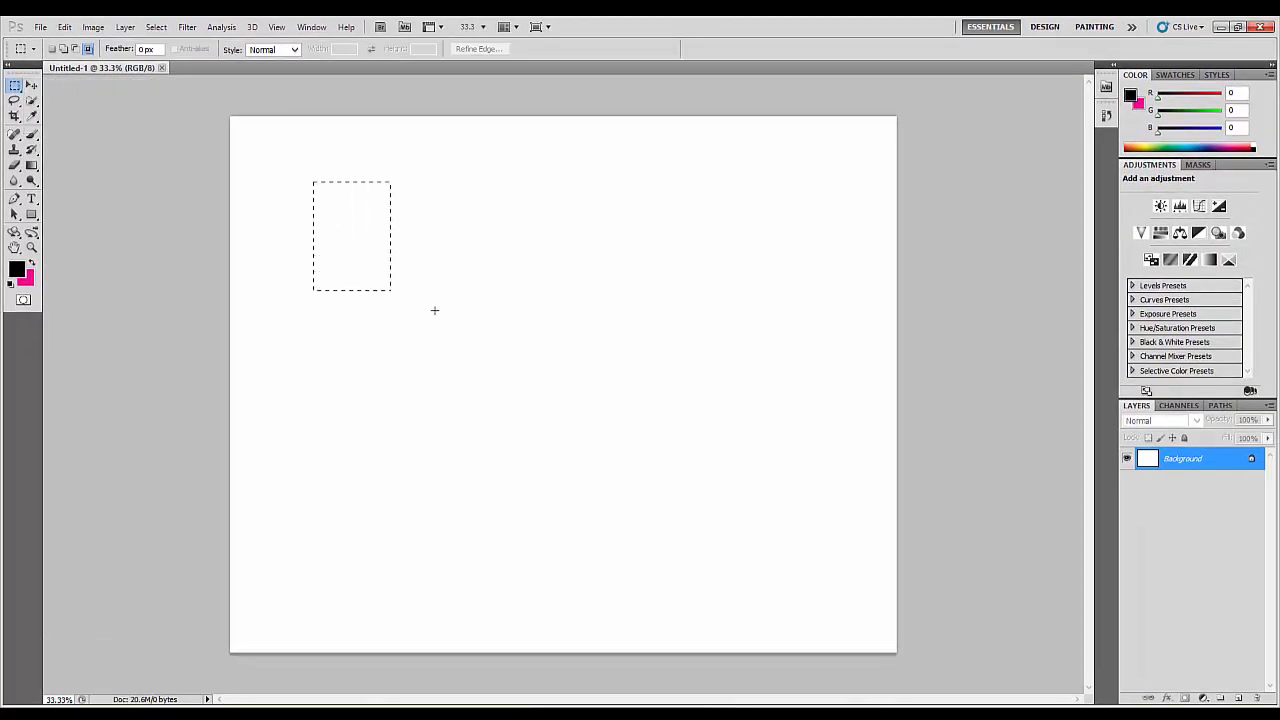
left_click_drag(434, 310, 622, 366)
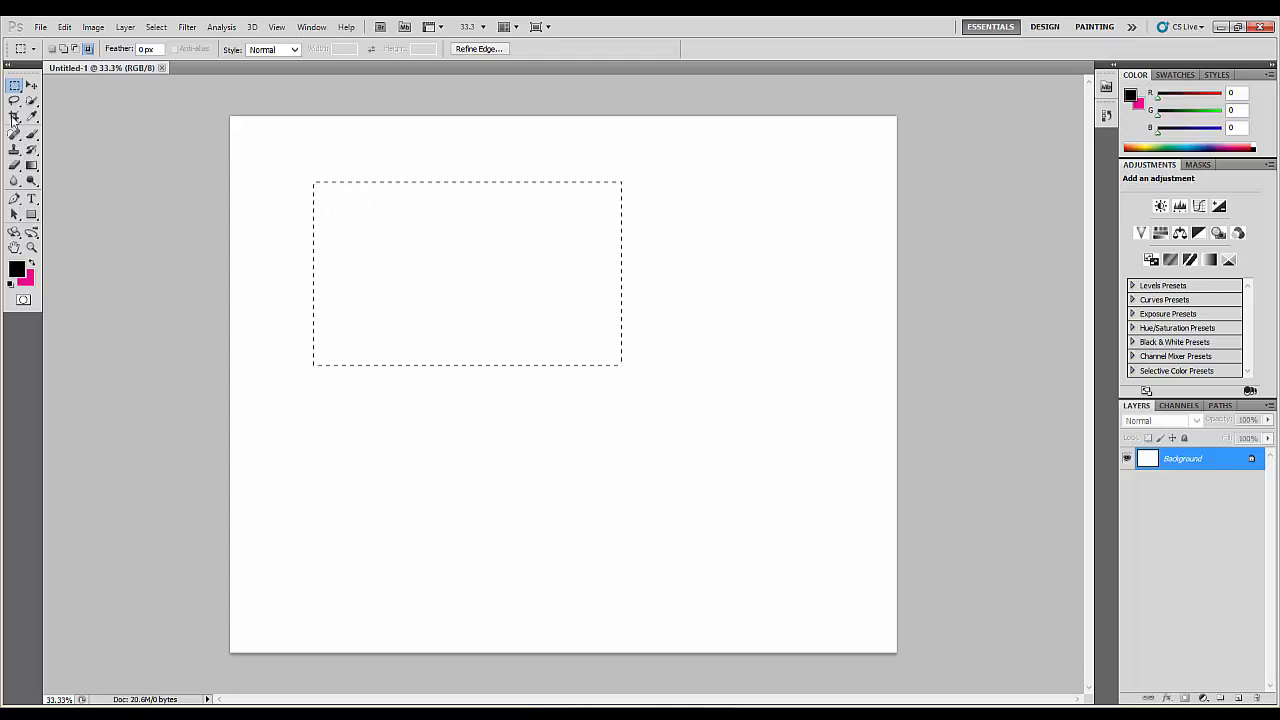
Fill the rectangular selection with the orange-red colour f04408 at 100% opacity in Normal mode and deselect it
left_click(65, 27)
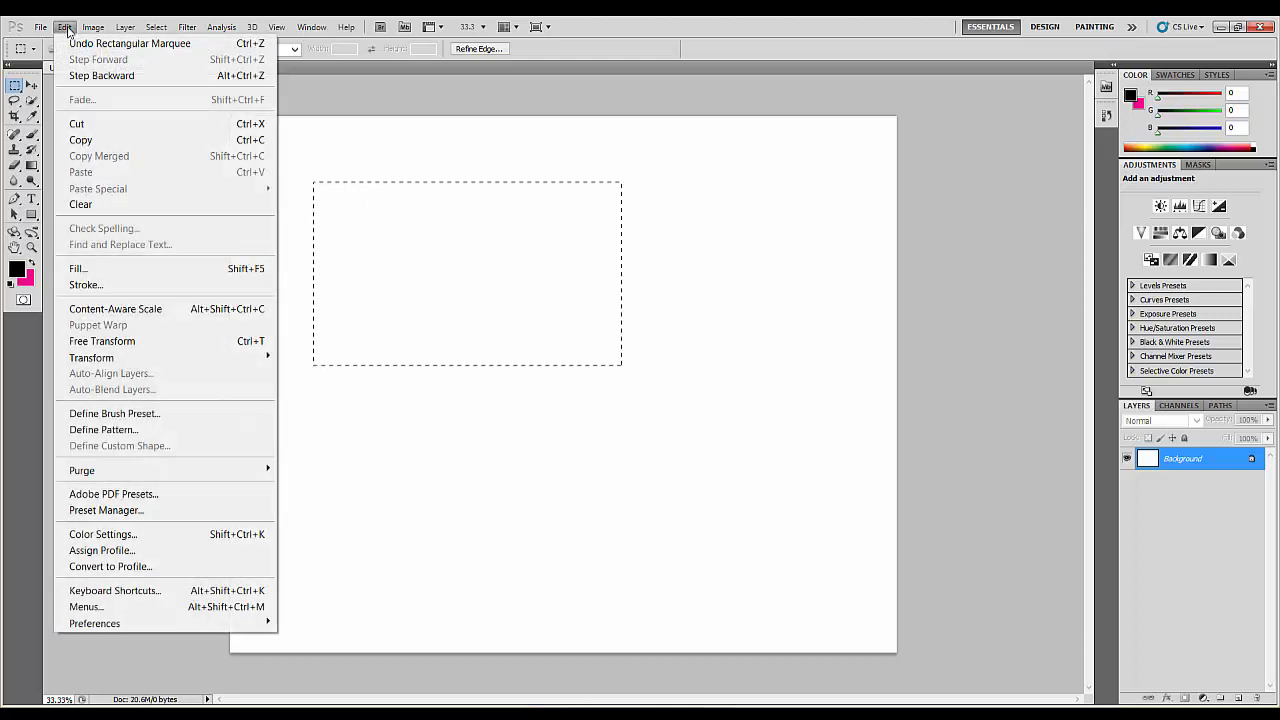
left_click(78, 269)
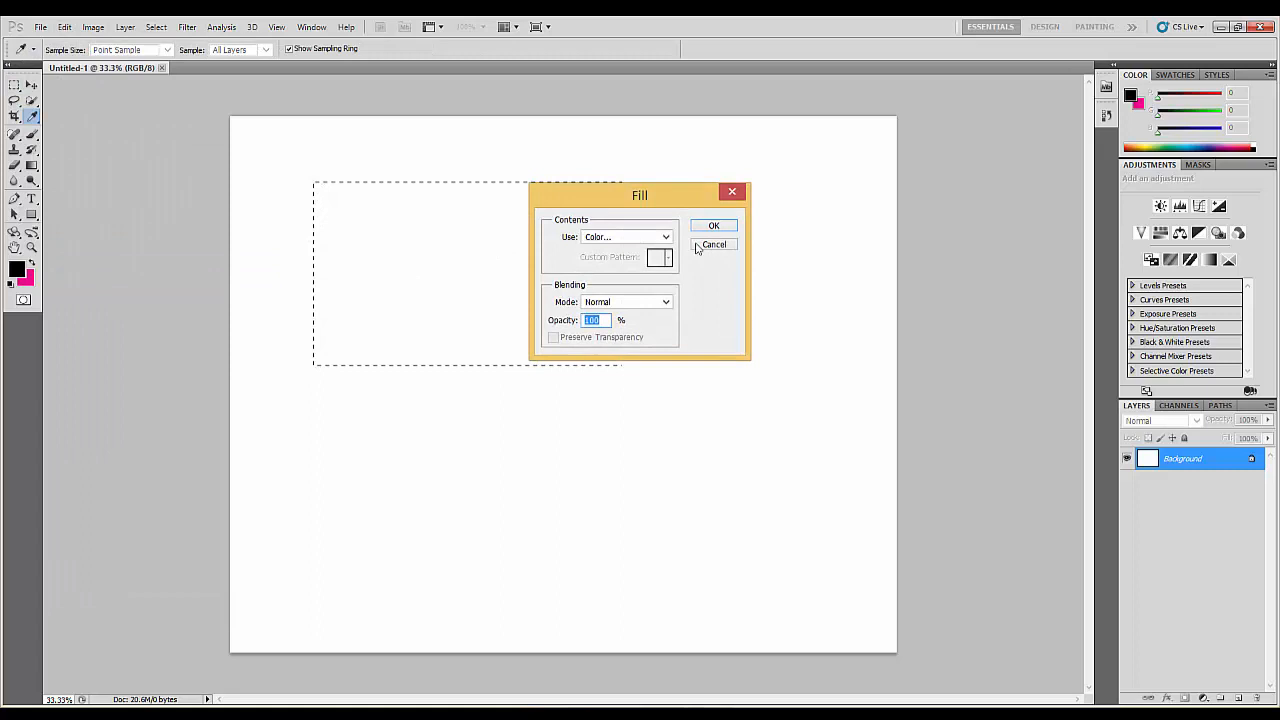
left_click(665, 237)
left_click(600, 278)
mouse_move(634, 246)
left_mouse_down()
mouse_move(620, 339)
mouse_move(656, 368)
left_mouse_up()
left_click(657, 344)
left_click(632, 213)
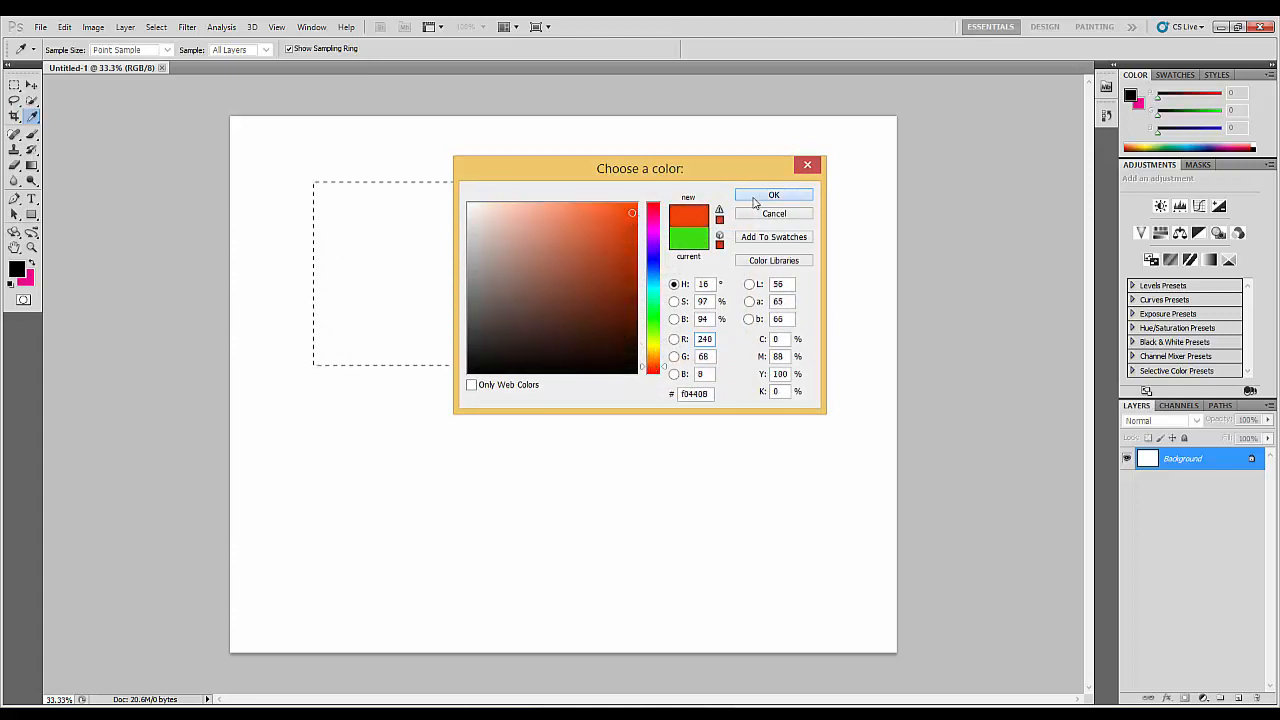
left_click(755, 200)
left_click(698, 222)
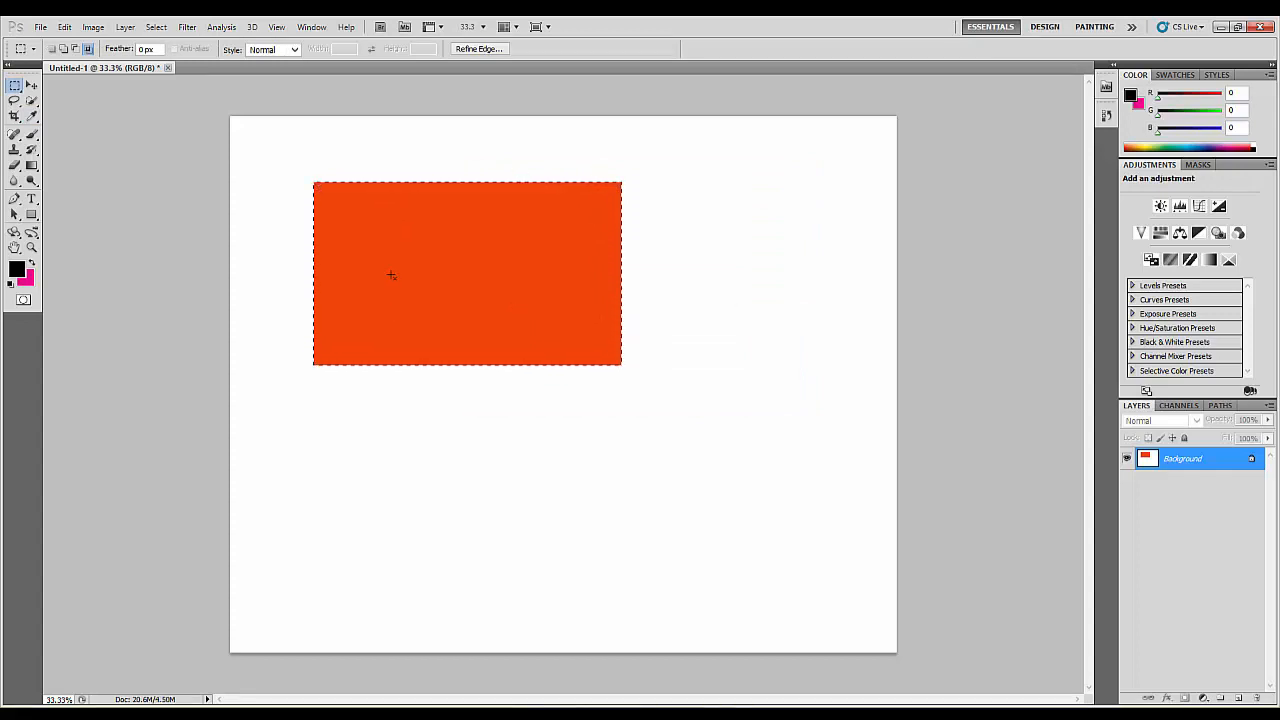
left_click(475, 444)
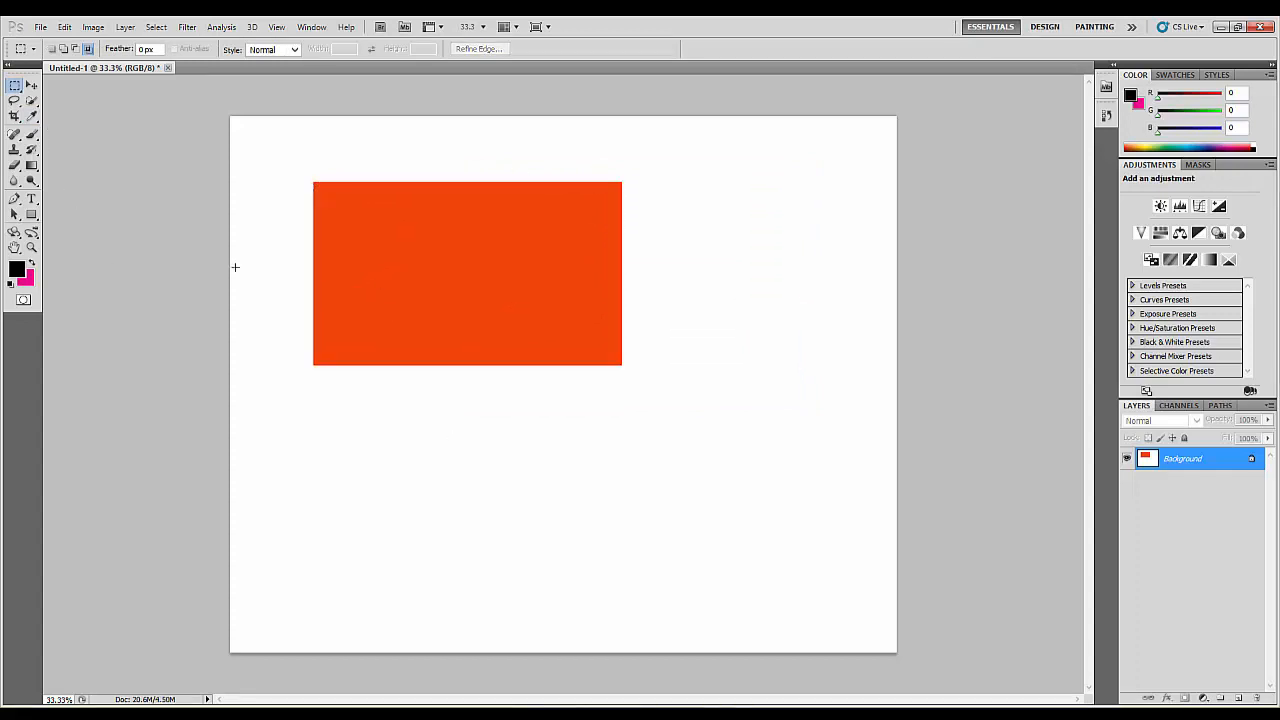
Make a second rectangular marquee selection that overlaps the lower-right corner of the orange rectangle
left_click(25, 98)
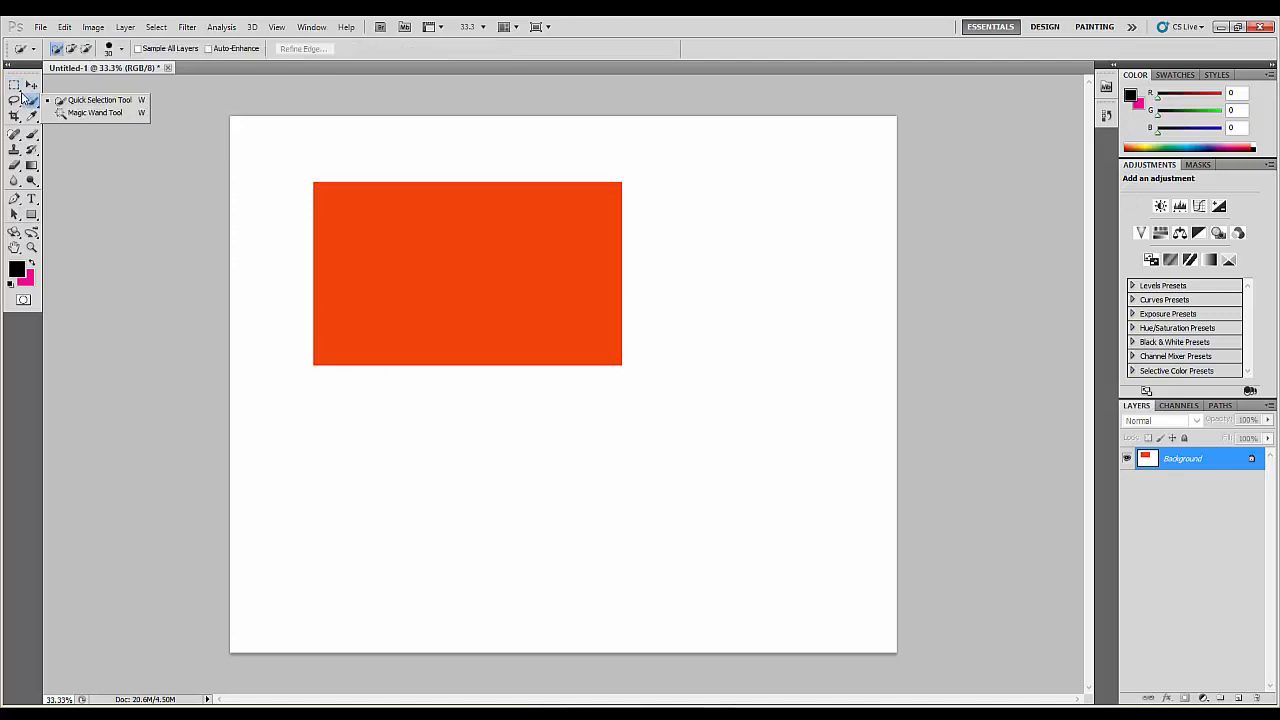
left_click(16, 87)
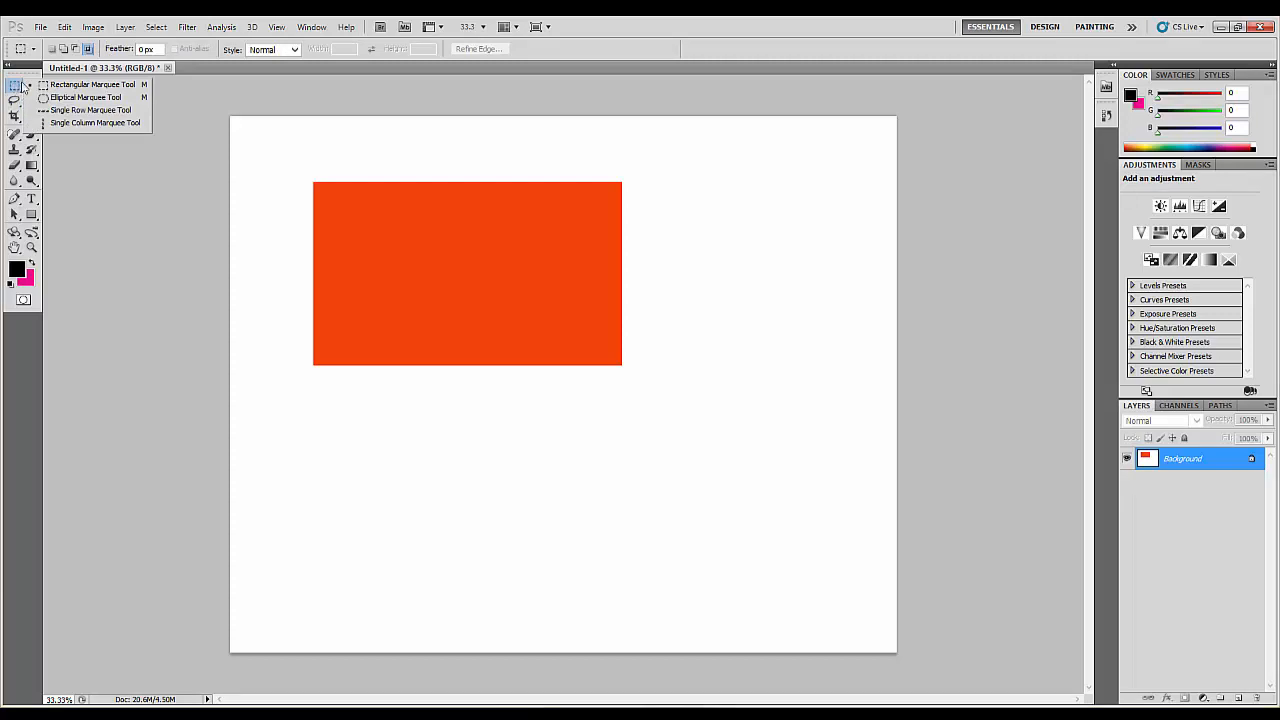
left_click(84, 88)
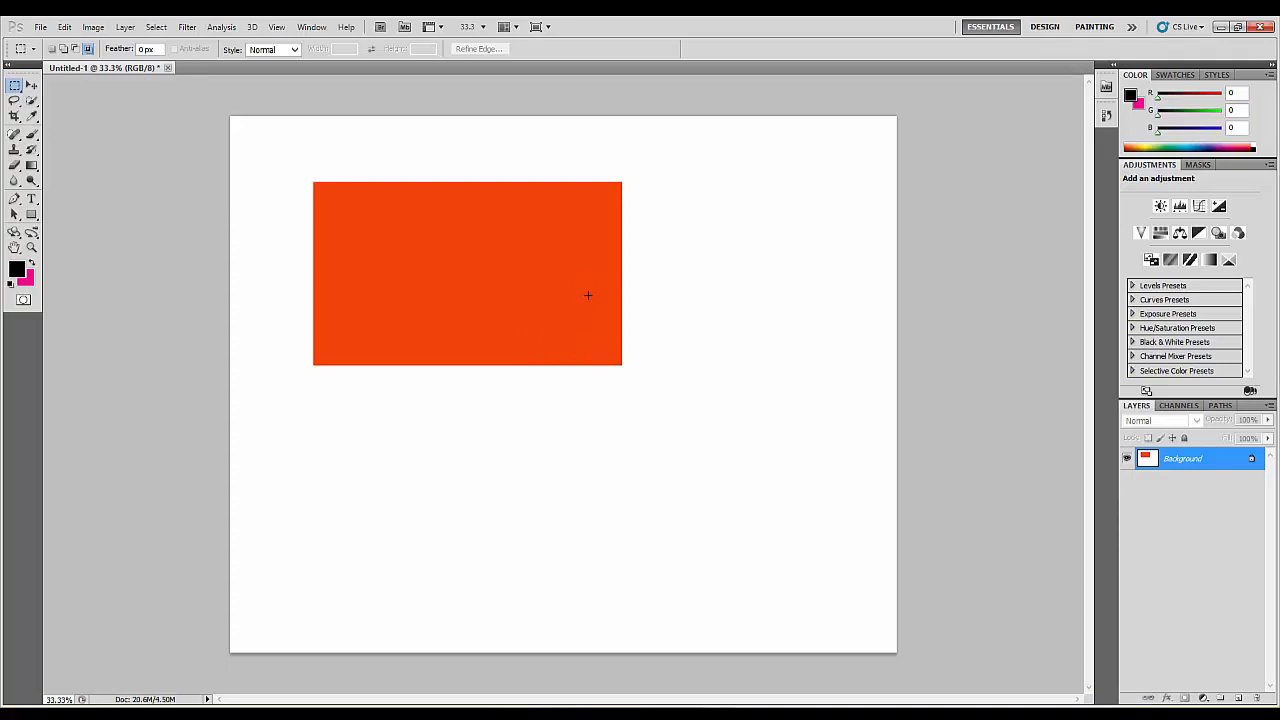
left_click_drag(654, 400, 869, 431)
left_click(66, 28)
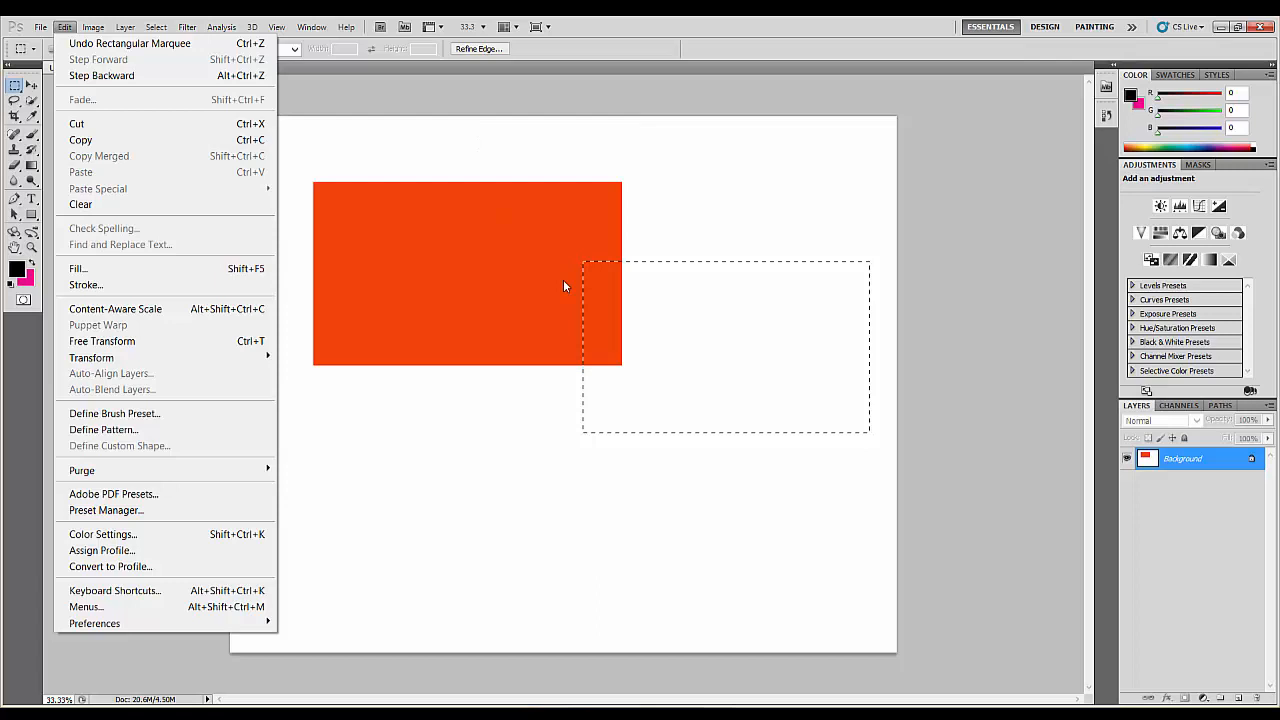
left_click(497, 67)
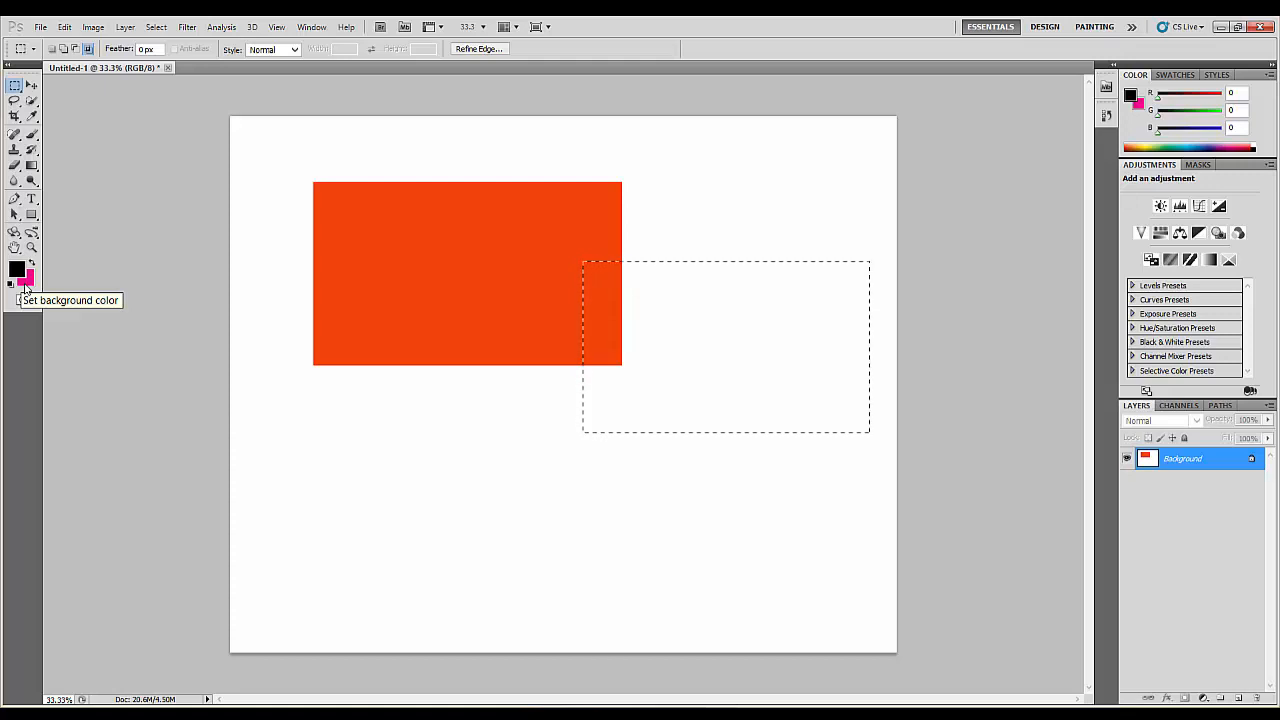
Set the background colour to magenta ed0da6, fill the second rectangular selection with it and deselect
left_click(26, 288)
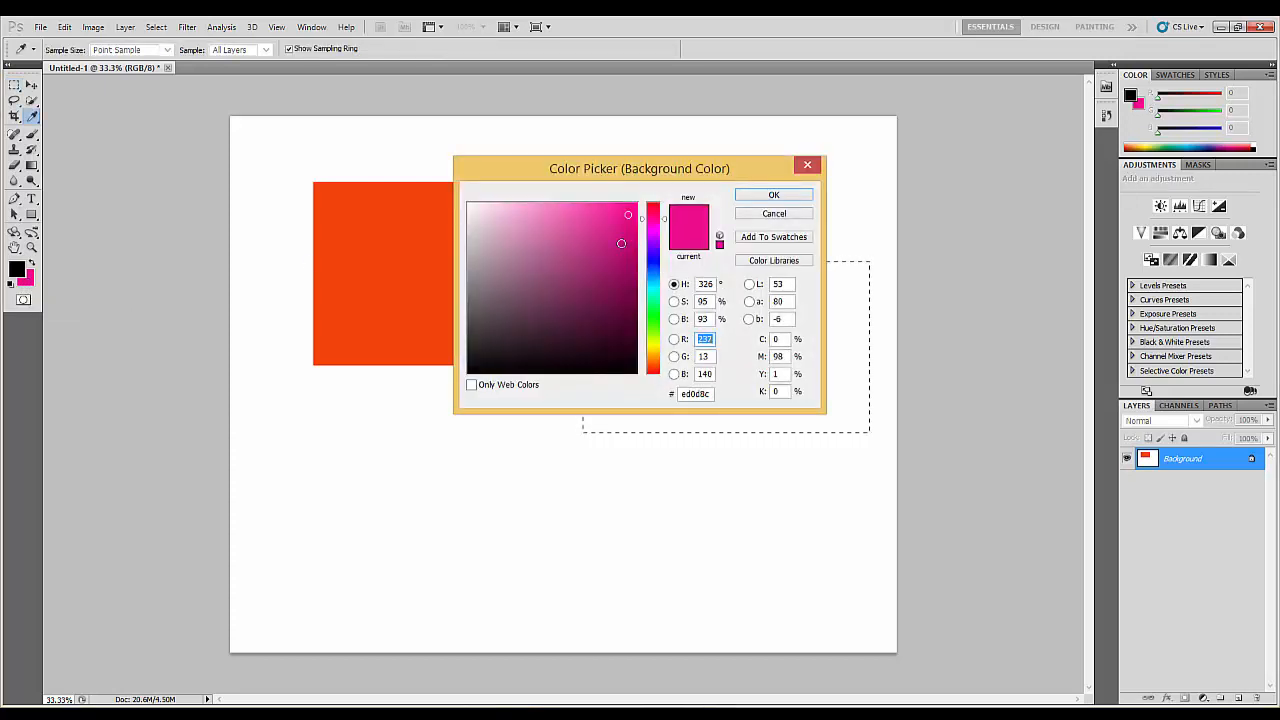
left_click(655, 228)
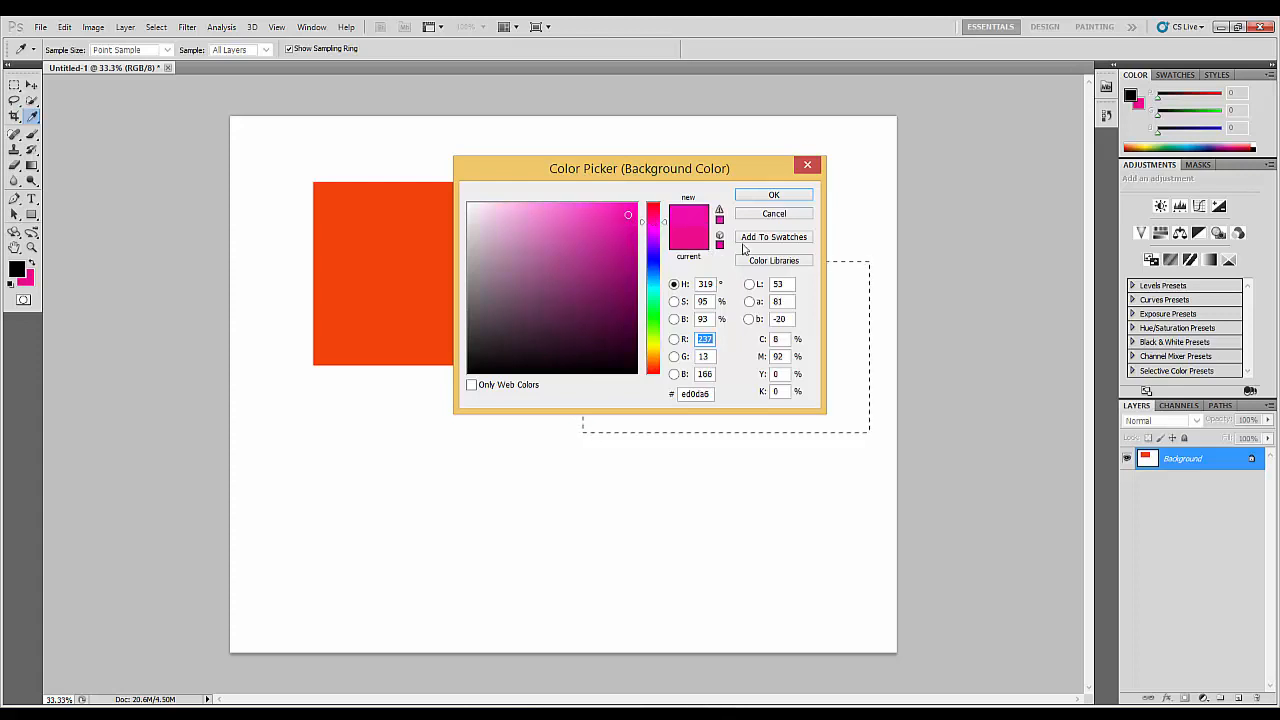
left_click(789, 199)
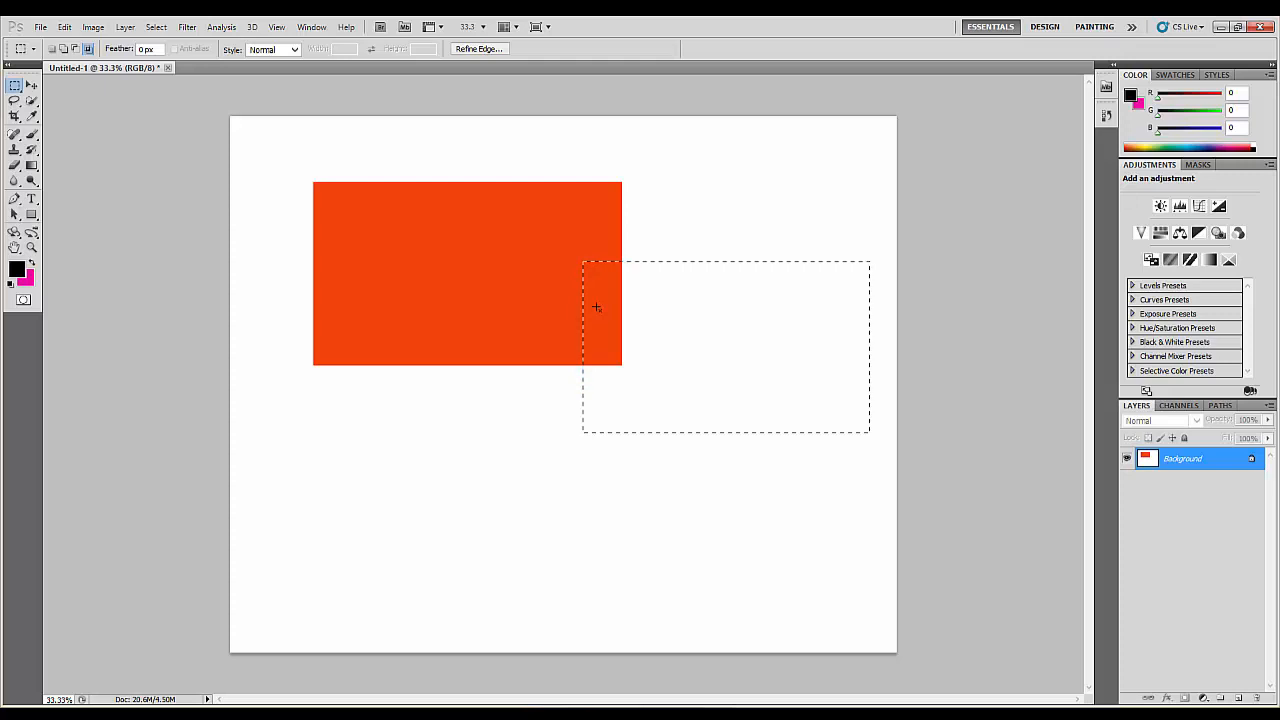
key("ctrl+BackSpace")
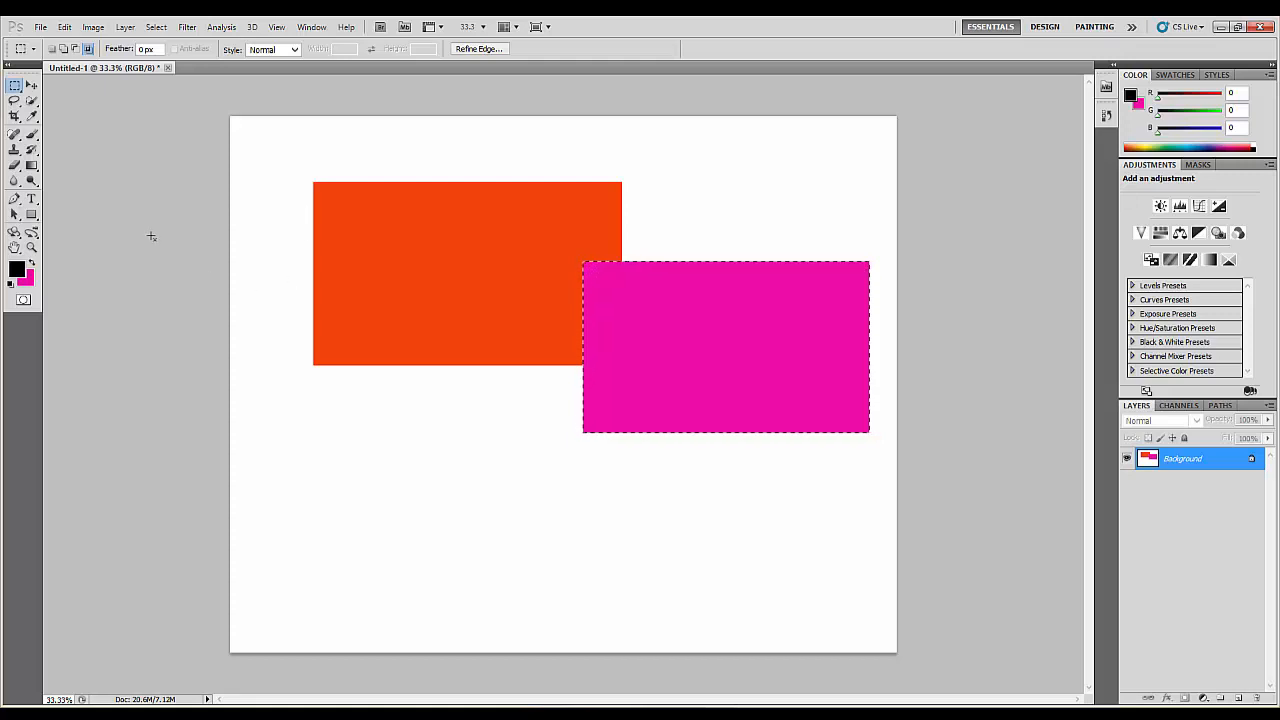
key("ctrl+d")
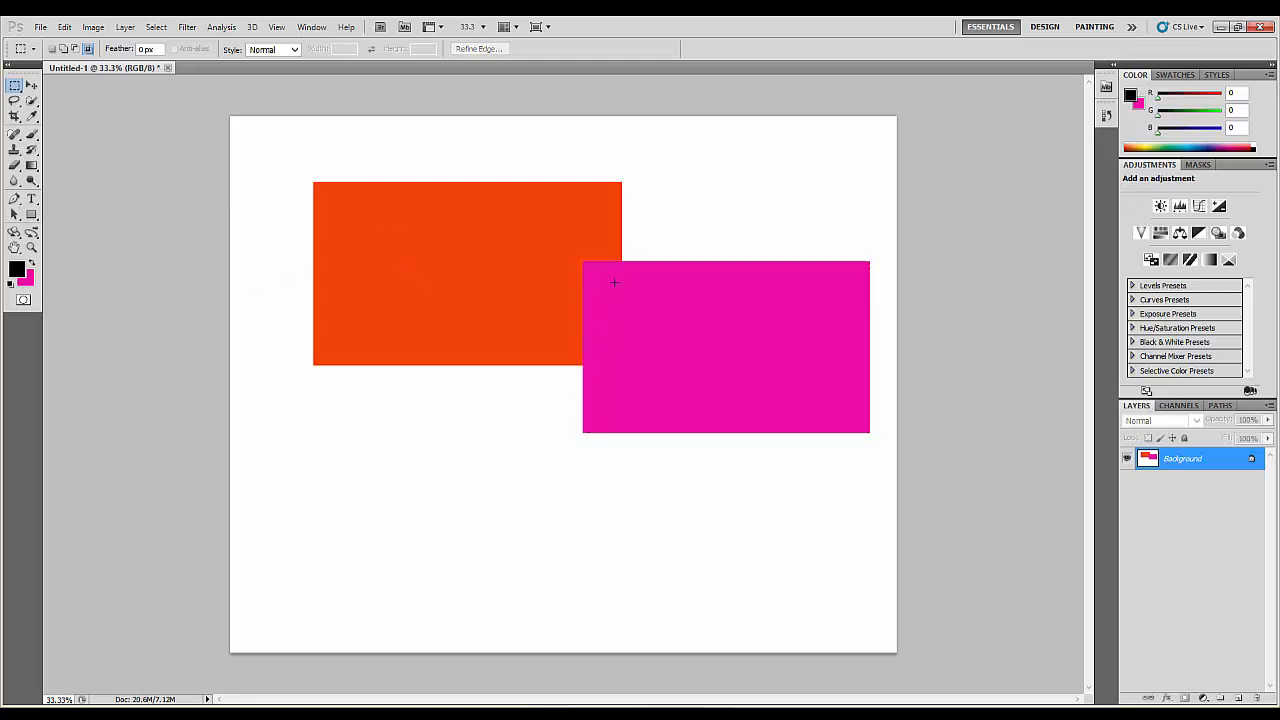
Make a nearly circular elliptical marquee selection overlapping the bottom edge of the orange rectangle
right_click(16, 91)
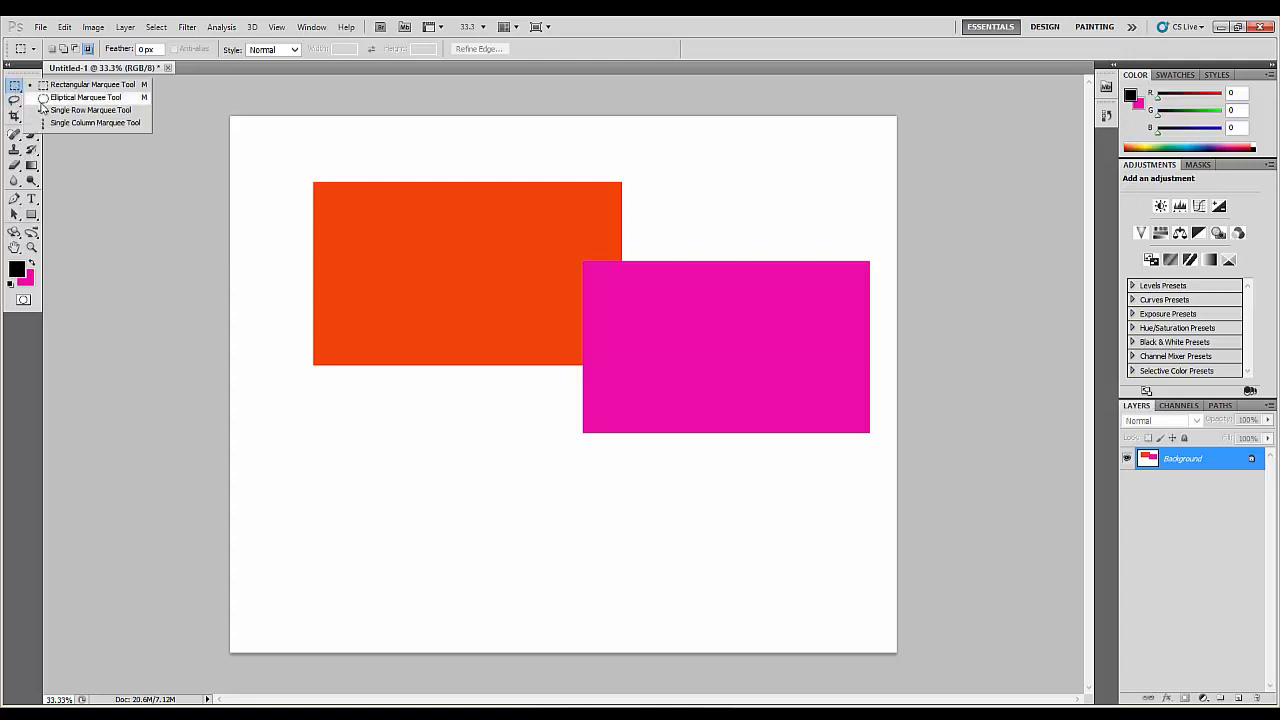
left_click(41, 99)
left_click_drag(393, 444, 531, 531)
left_click_drag(530, 531, 529, 528)
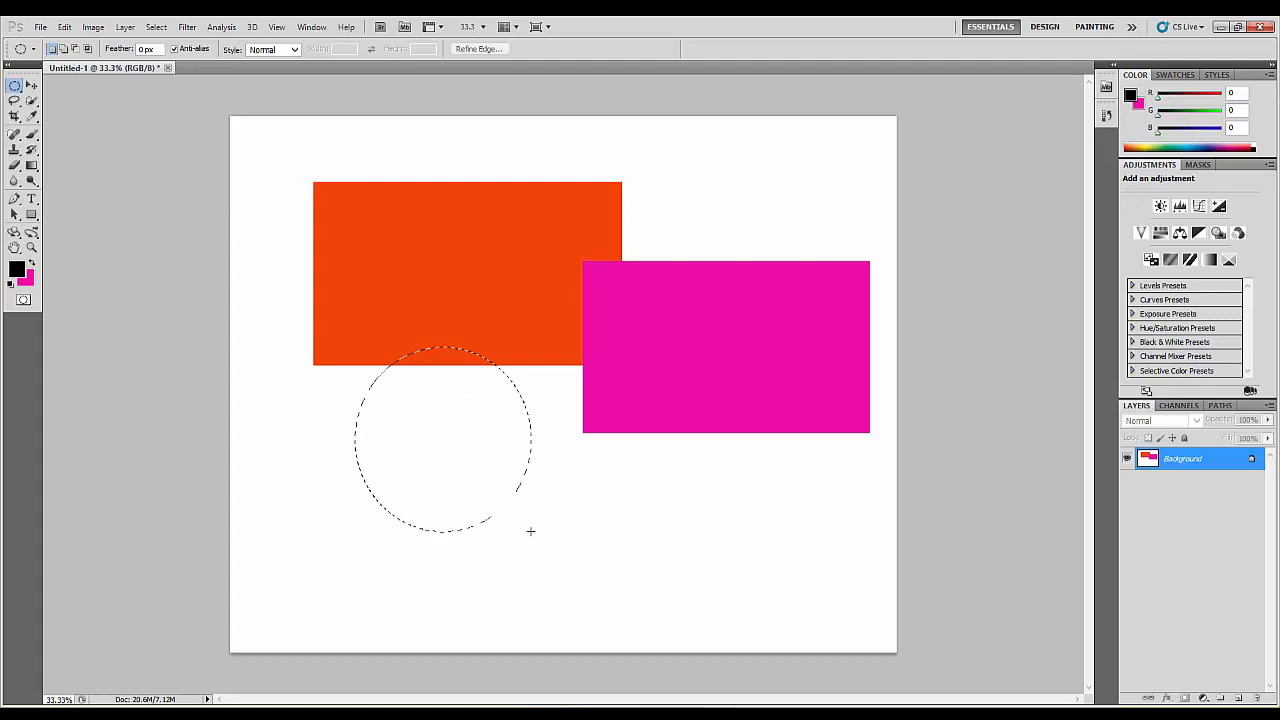
Set the background colour to green 8cde0a, fill the elliptical selection with it and deselect
left_click(33, 283)
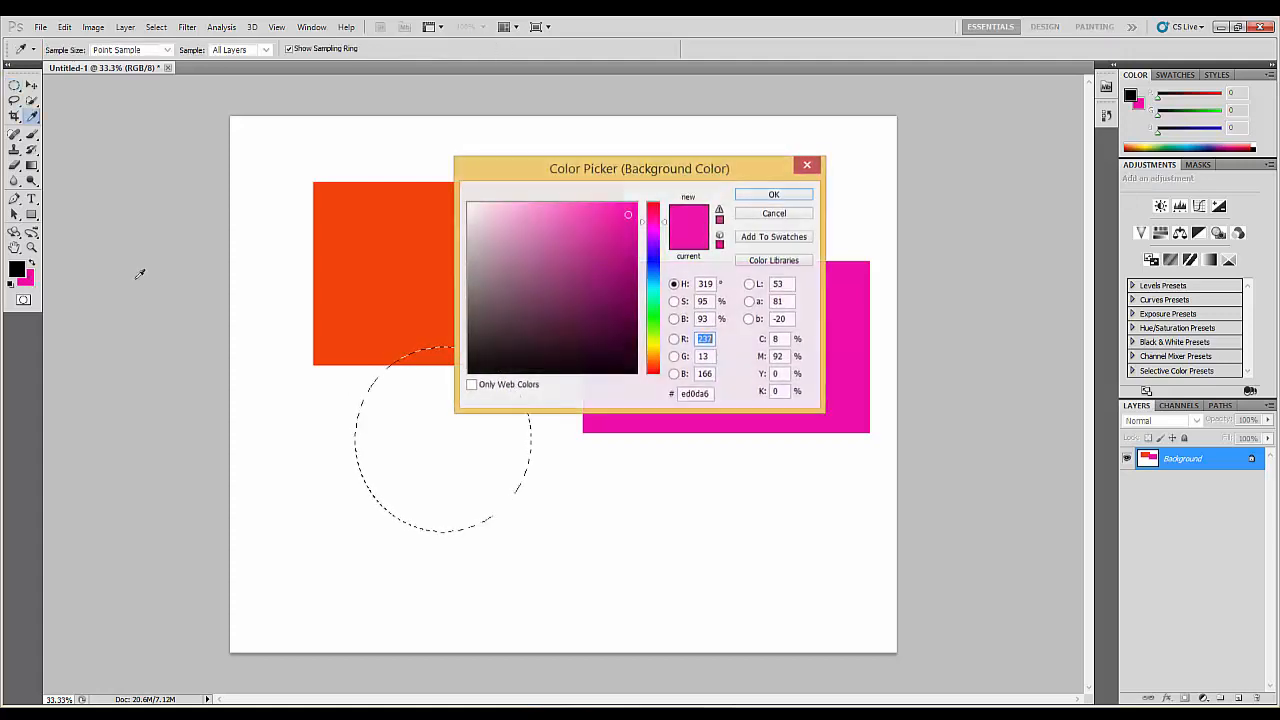
left_click_drag(646, 308, 659, 338)
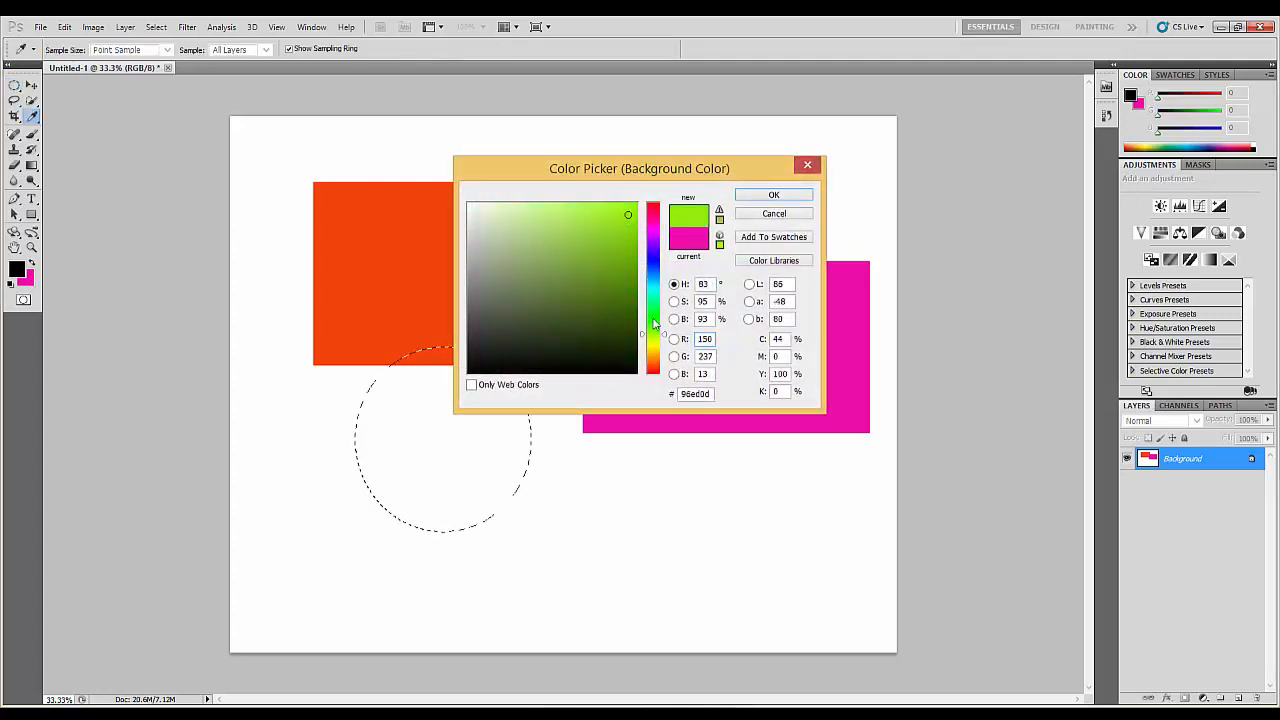
left_click_drag(625, 220, 630, 224)
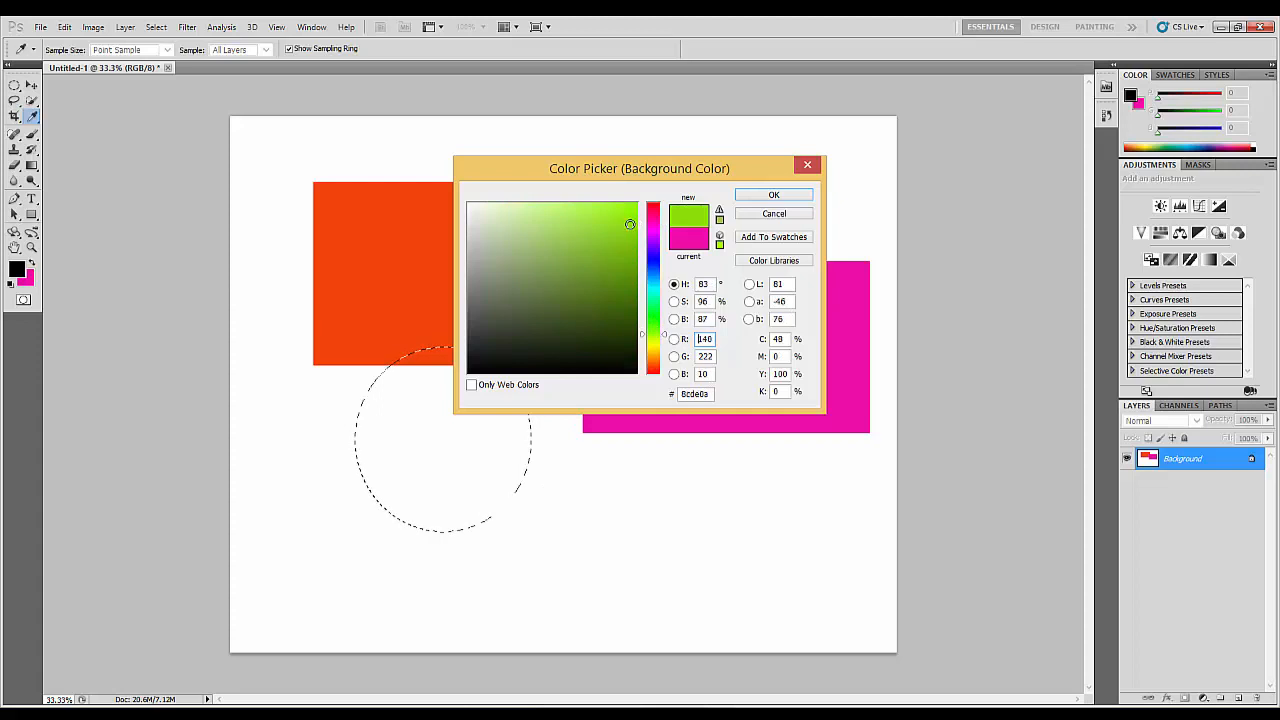
left_click(759, 199)
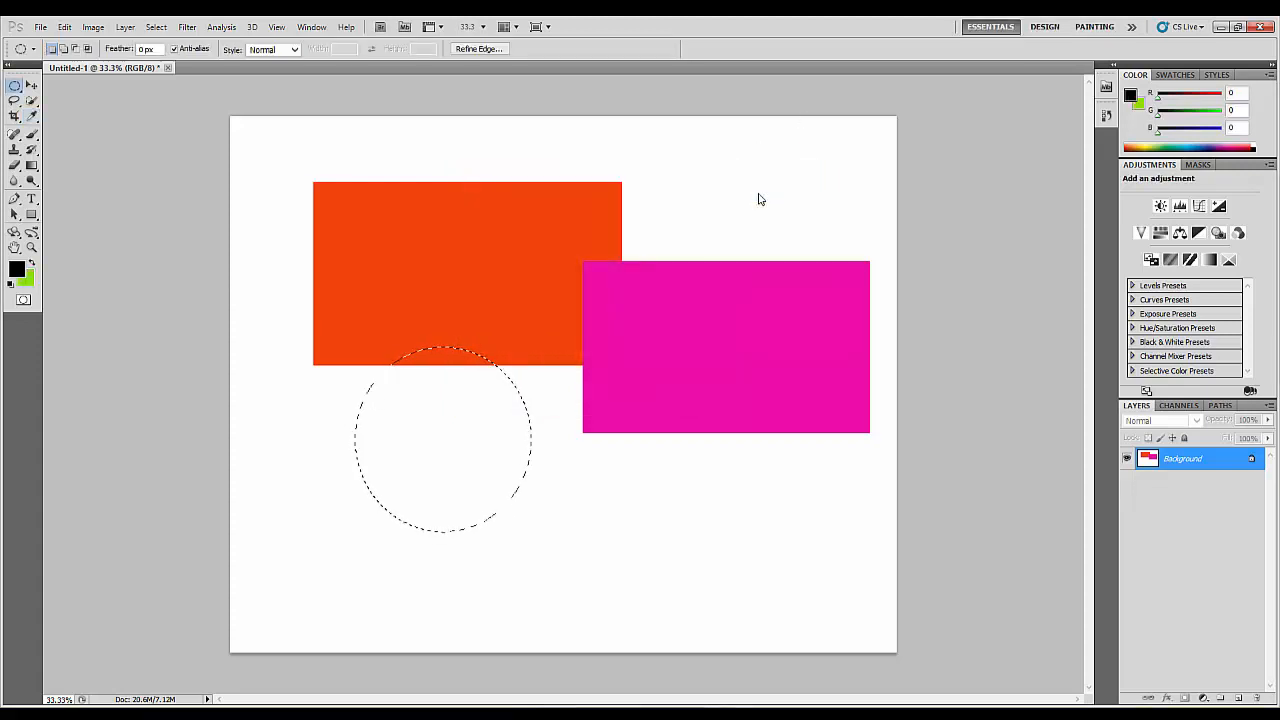
key("ctrl+BackSpace")
key("ctrl+d")
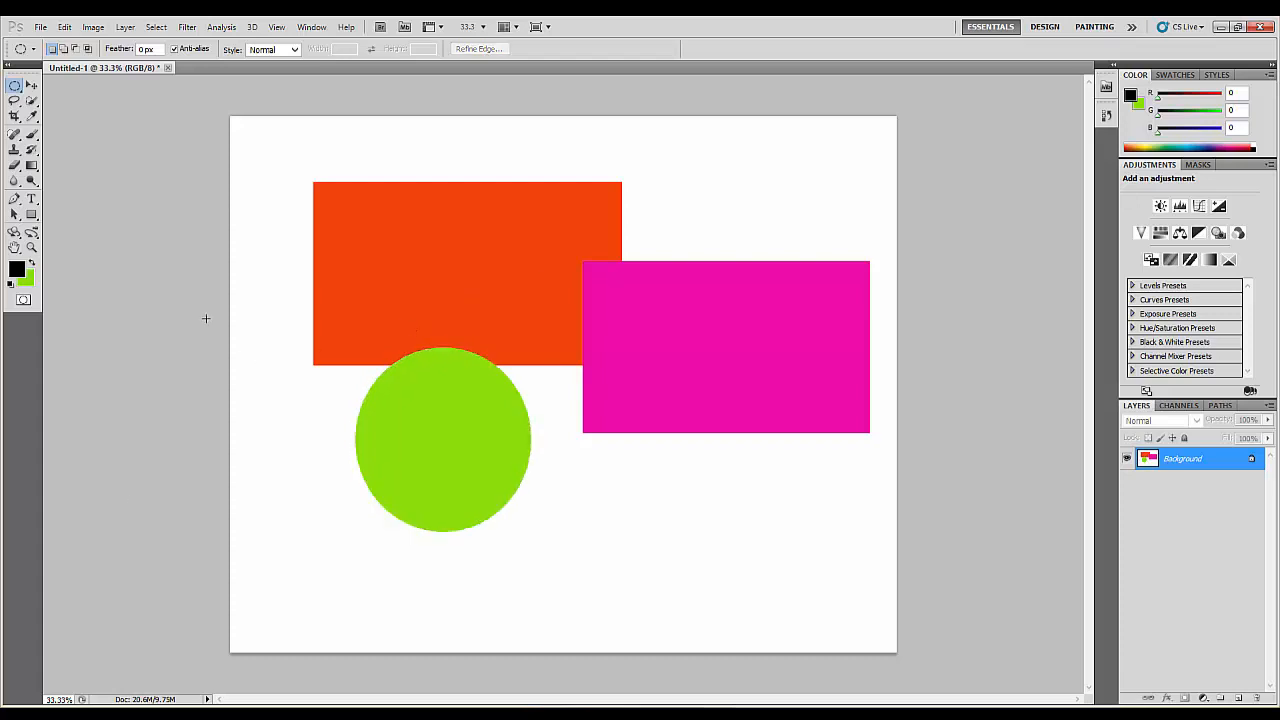
Try to move the orange rectangle on the Background layer to the right with the Move tool
left_click(31, 86)
left_click_drag(445, 302, 640, 332)
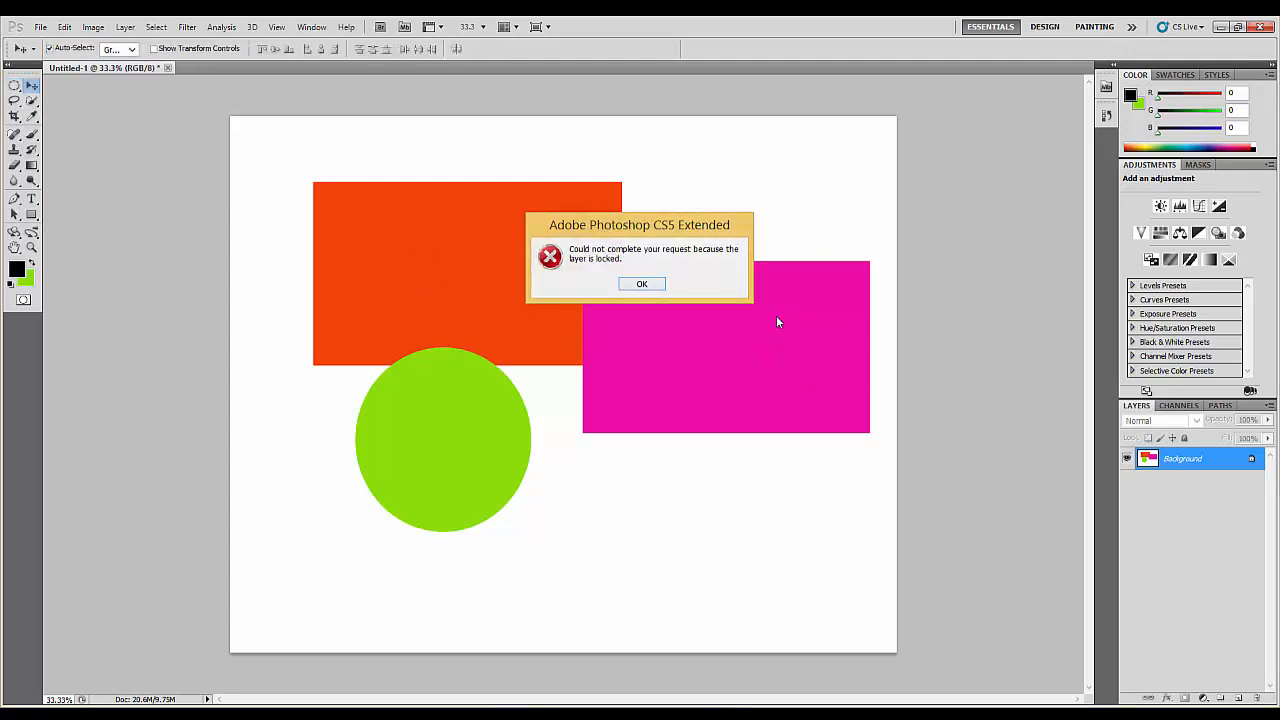
left_click(642, 286)
left_click_drag(497, 306, 600, 293)
left_click(655, 284)
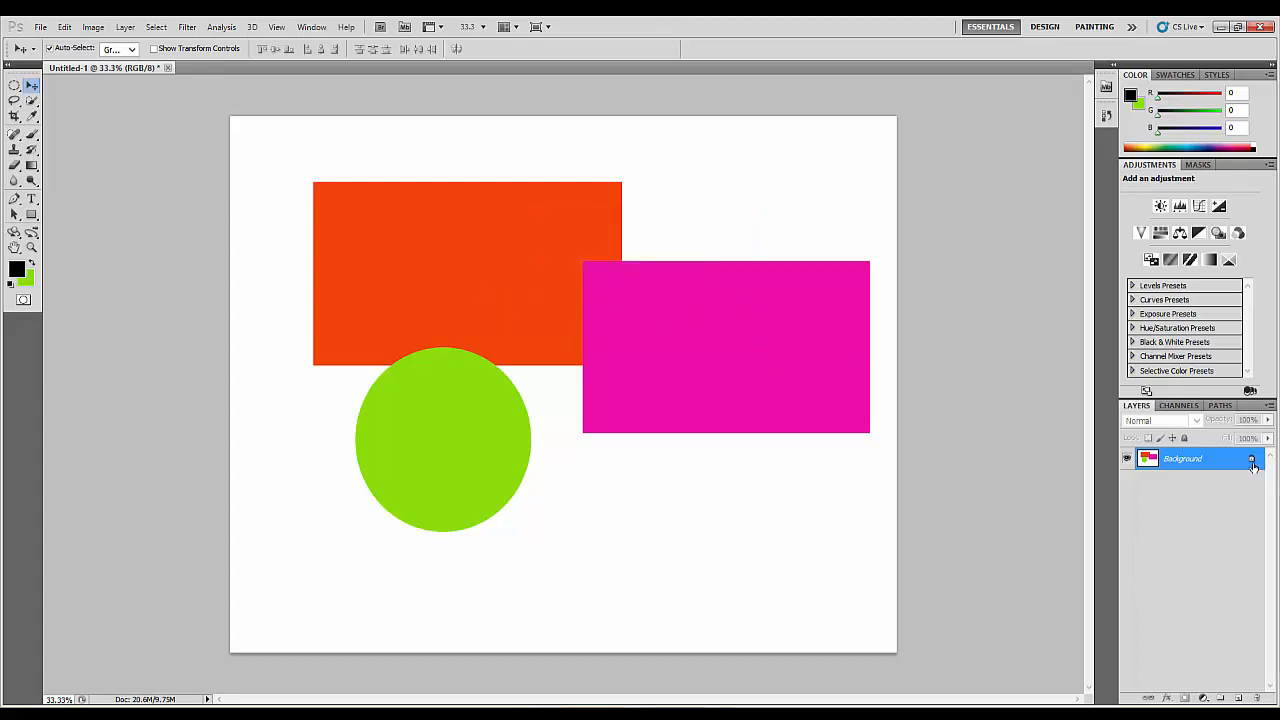
Unlock the Background layer by converting it to a regular layer with the default name and settings
double_click(1253, 466)
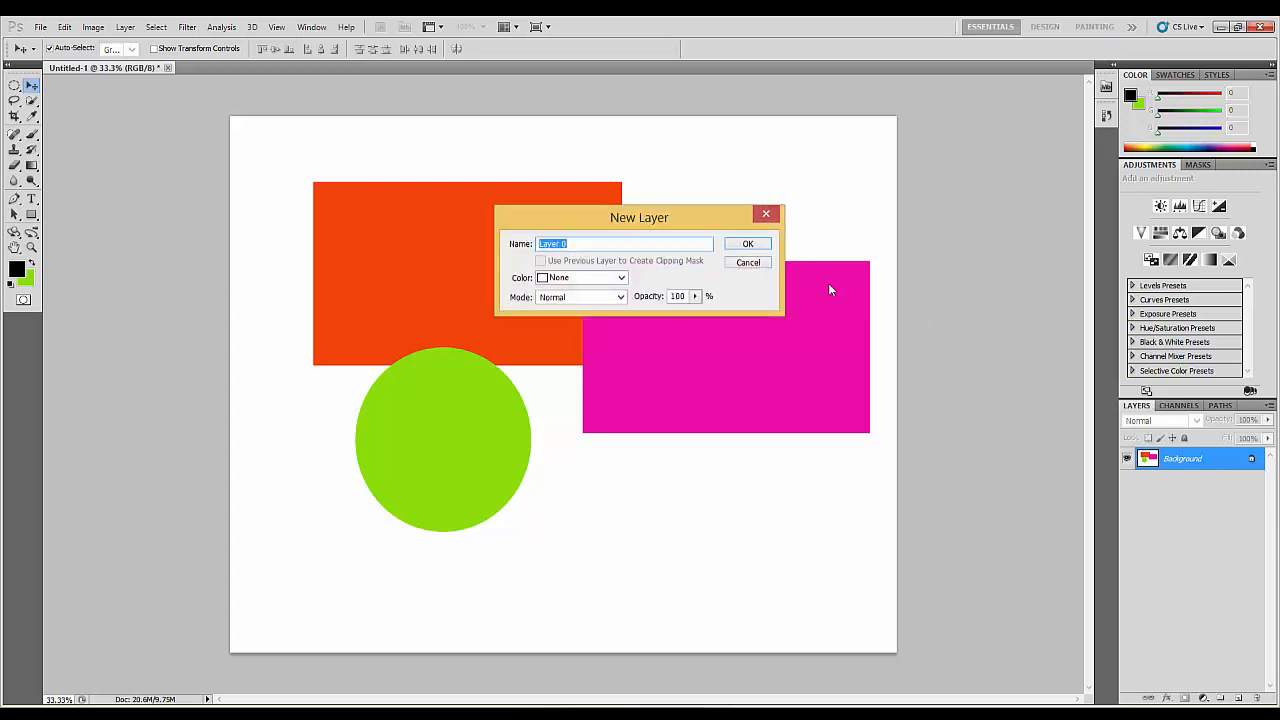
left_click(756, 247)
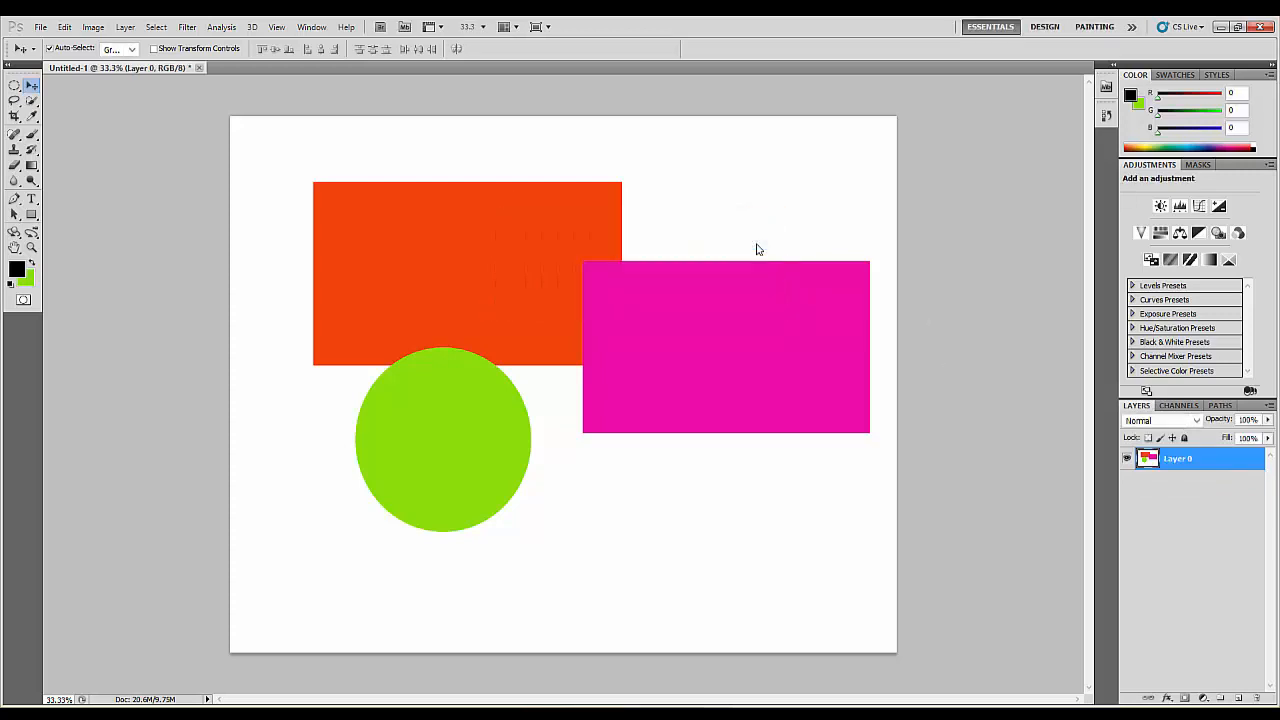
Try moving the unlocked Layer 0 slightly up and to the left, then undo the move
left_click_drag(366, 238, 345, 208)
left_click_drag(499, 311, 506, 325)
left_click_drag(438, 290, 413, 272)
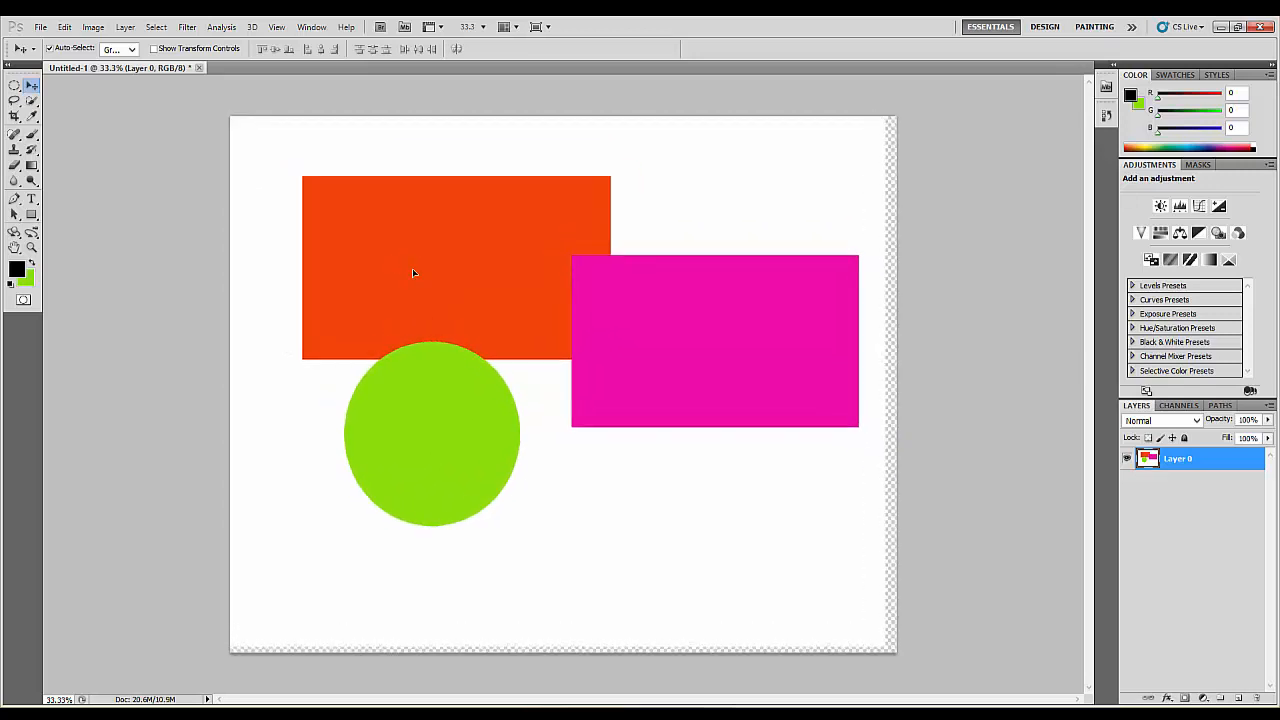
key("ctrl+z")
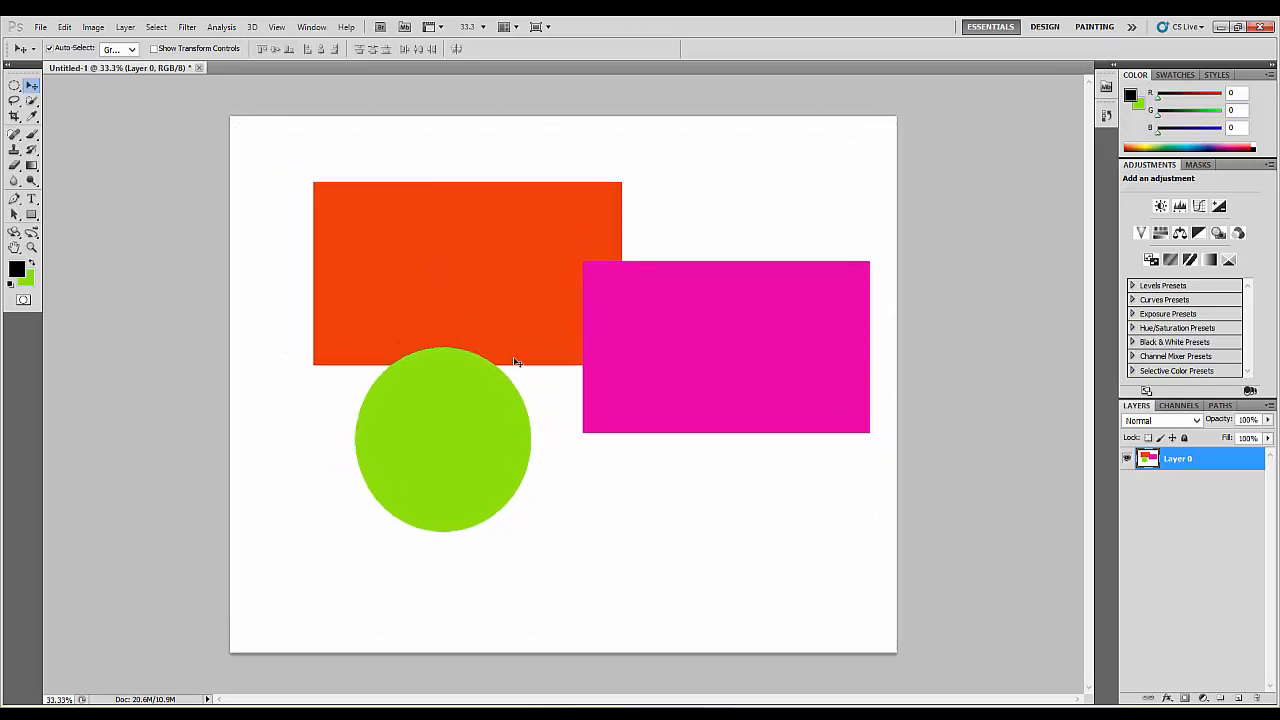
mouse_move(434, 361)
left_mouse_down()
mouse_move(417, 403)
mouse_move(508, 337)
mouse_move(334, 349)
mouse_move(433, 369)
left_mouse_up()
mouse_move(386, 318)
left_mouse_down()
mouse_move(397, 352)
mouse_move(474, 307)
mouse_move(321, 297)
mouse_move(409, 334)
mouse_move(390, 323)
left_mouse_up()
Create a second document, 10 by 8 inches at 300 pixels/inch in RGB Color with a white background
left_click(38, 27)
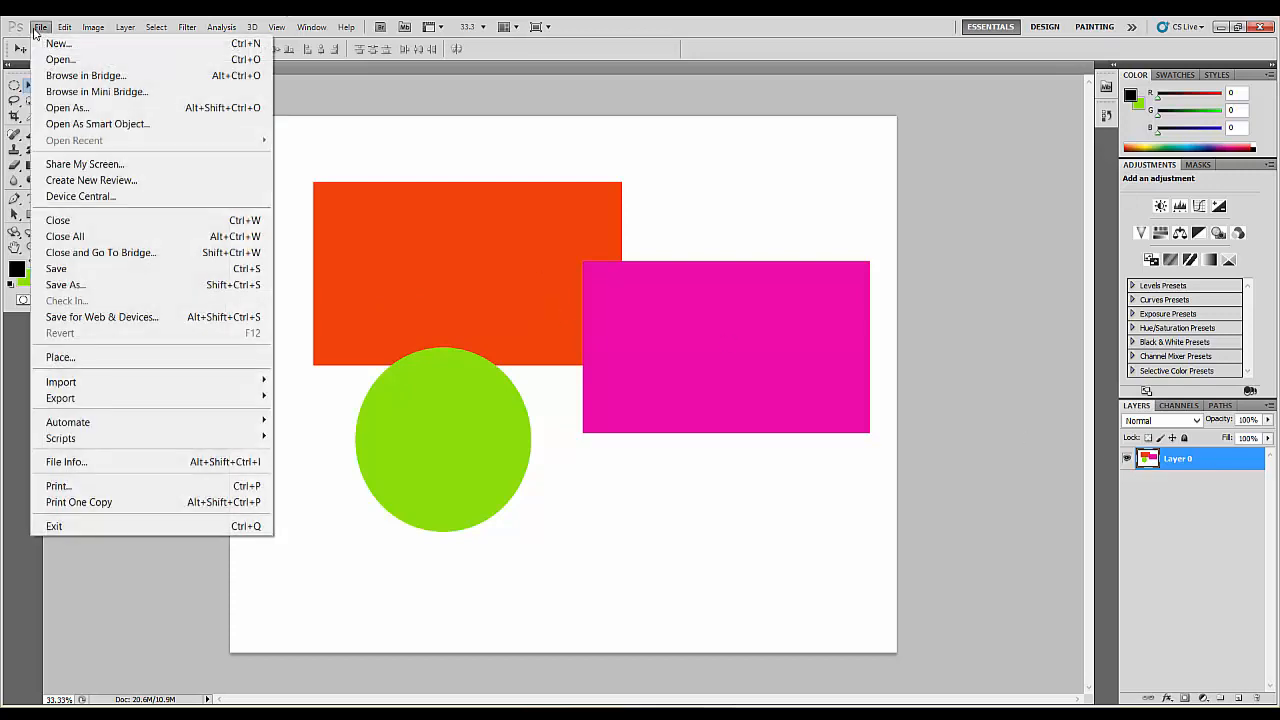
left_click(56, 43)
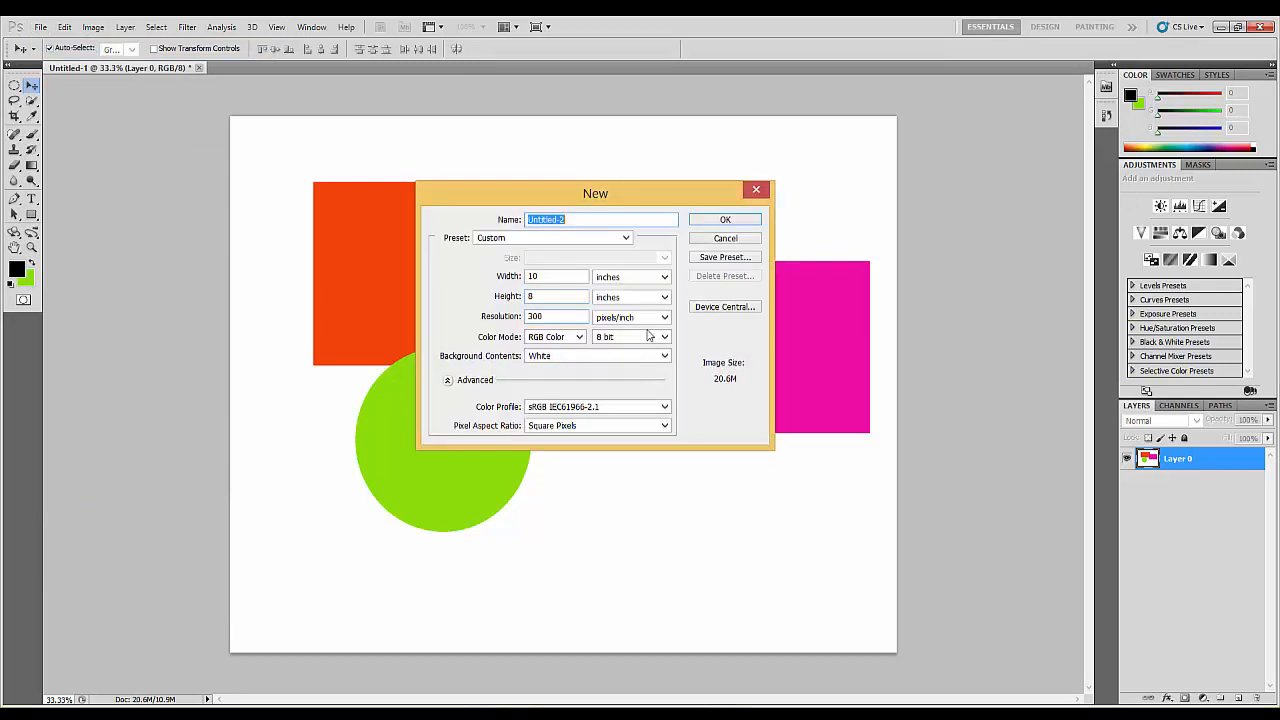
left_click(712, 218)
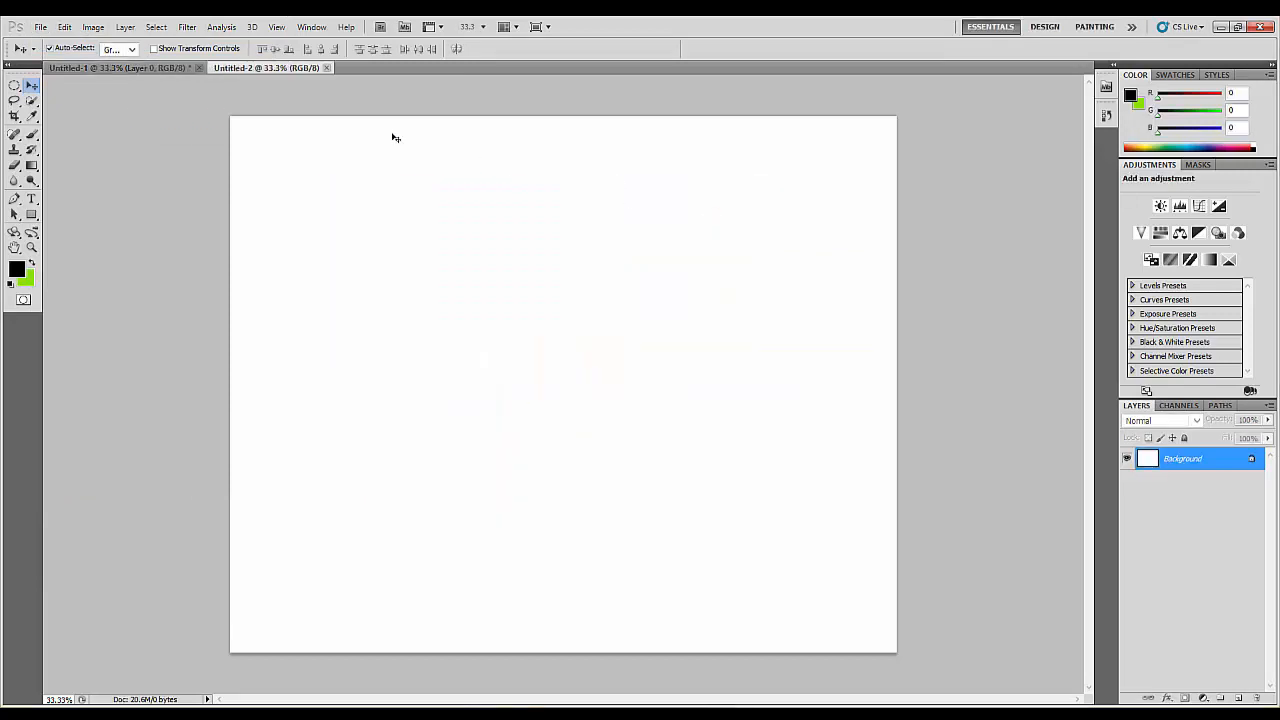
left_click(172, 70)
left_click(262, 68)
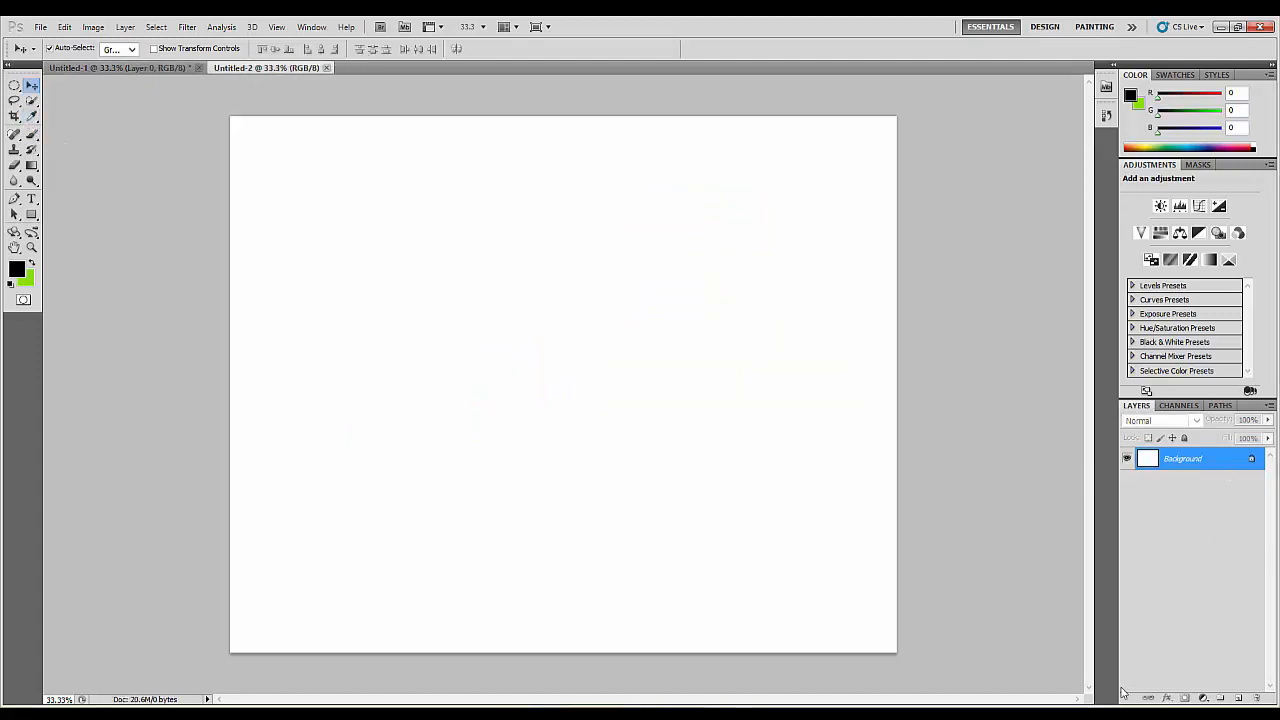
Add a new layer above the Background and make a wide rectangular marquee selection in the canvas's upper-left area
left_click(1238, 701)
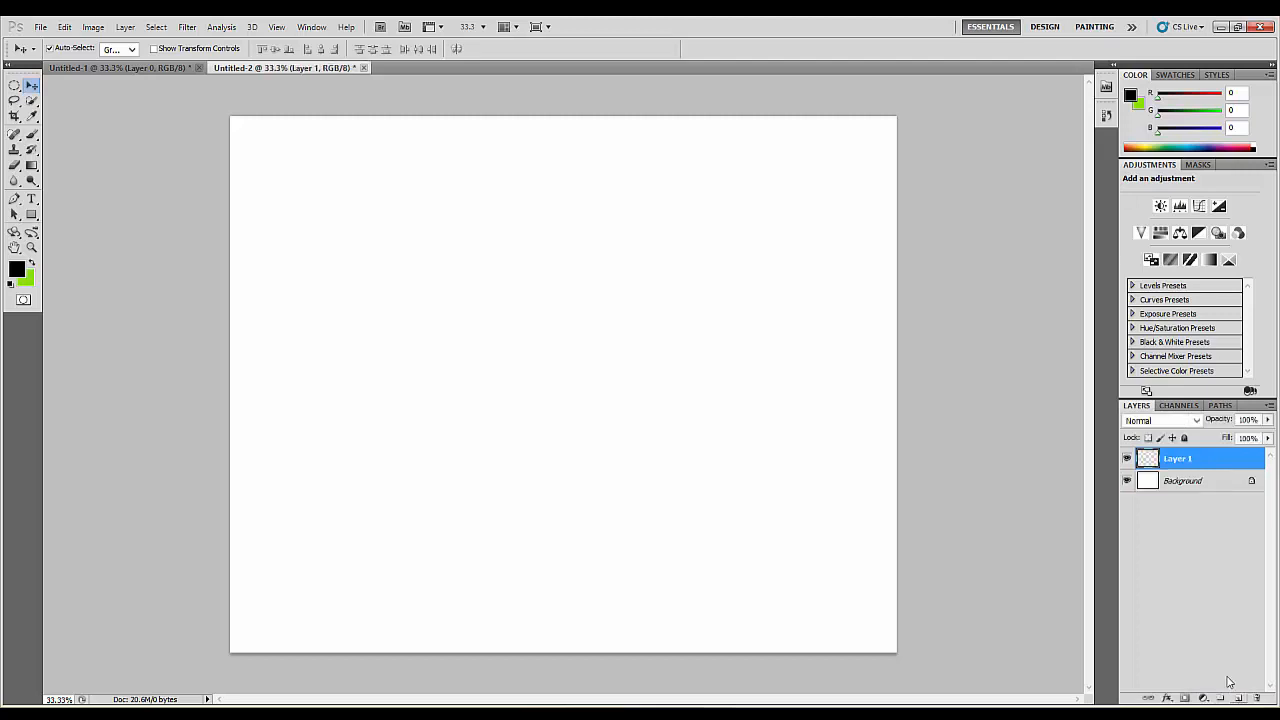
left_click(1180, 478)
left_click(1196, 461)
left_click_drag(14, 86, 80, 84)
left_click_drag(312, 190, 630, 358)
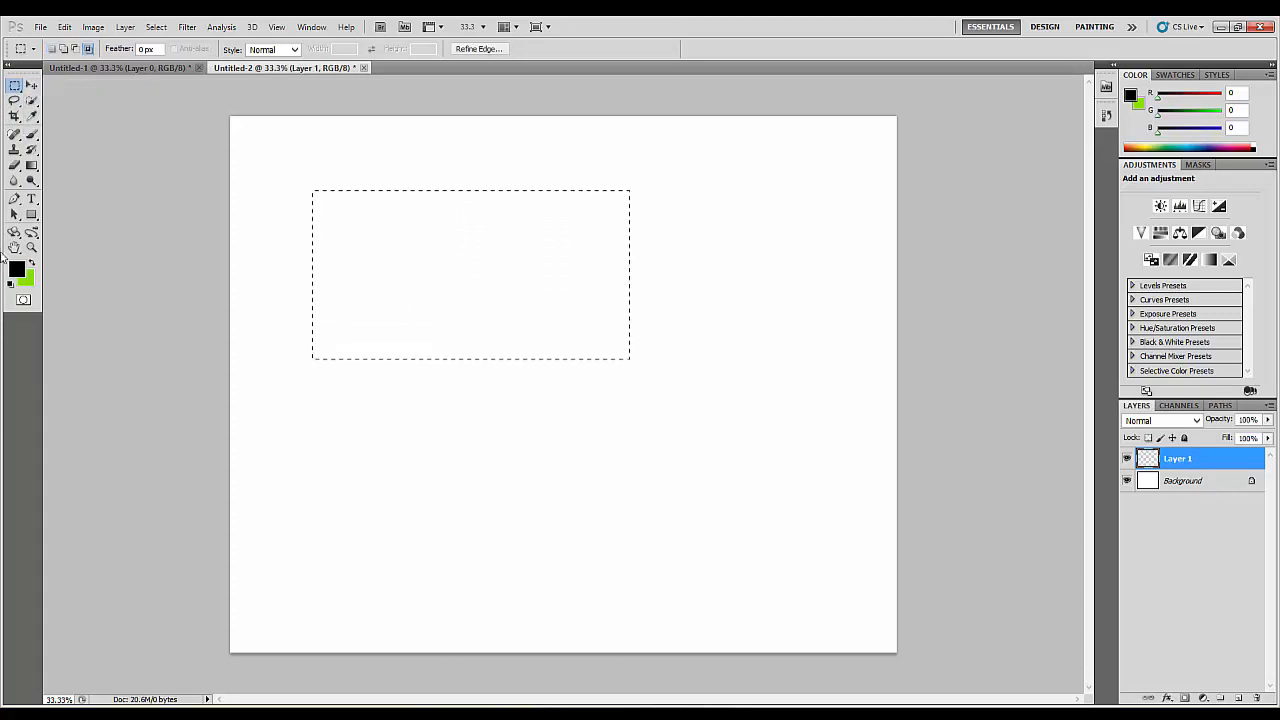
Set the background colour to red df0a23, fill the rectangular selection with it and deselect
left_click(25, 278)
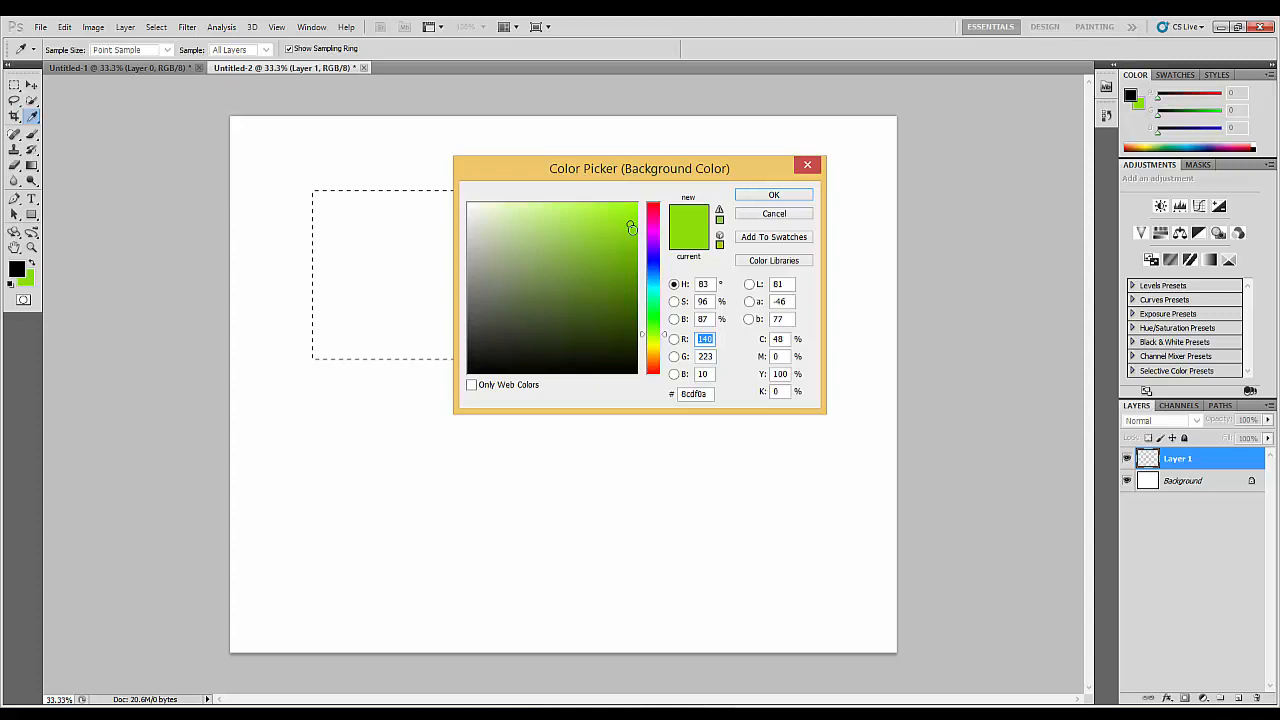
left_click(655, 209)
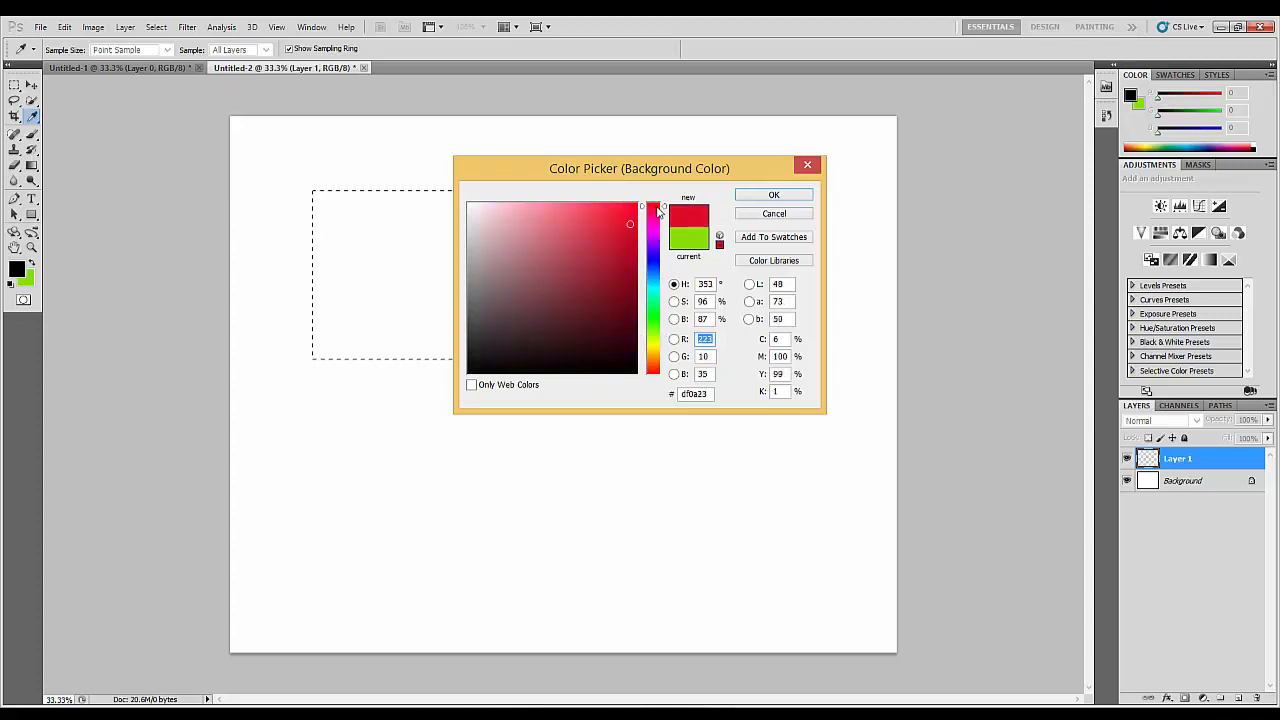
left_click(798, 198)
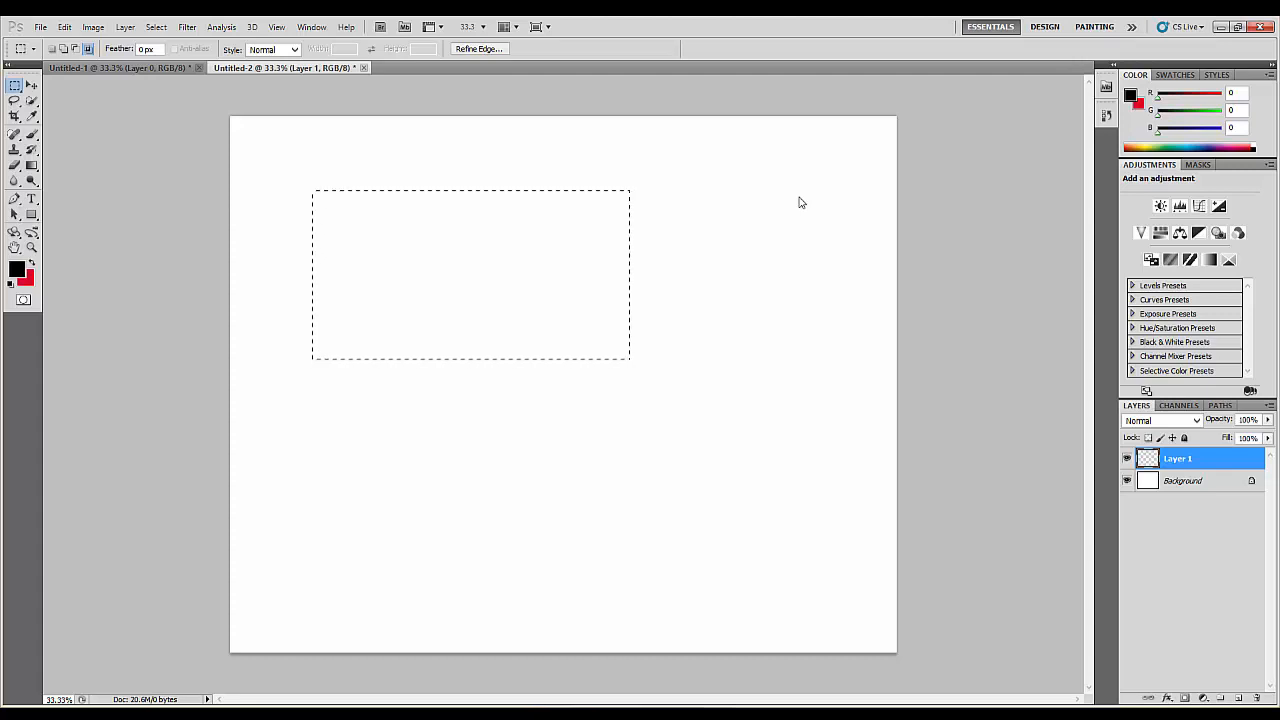
key("ctrl+BackSpace")
key("v")
left_click(80, 210)
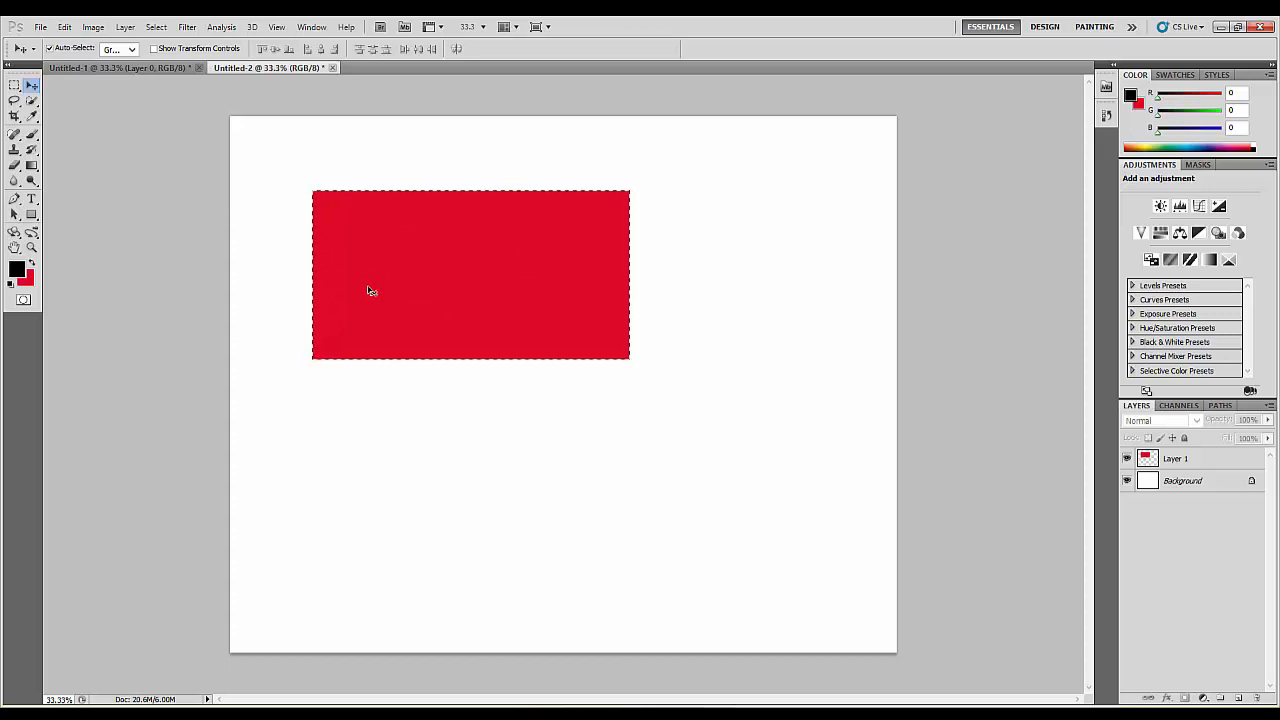
key("ctrl+d")
Select Layer 1 and move the red rectangle up and to the left, near the canvas's upper-left corner
left_click(1183, 486)
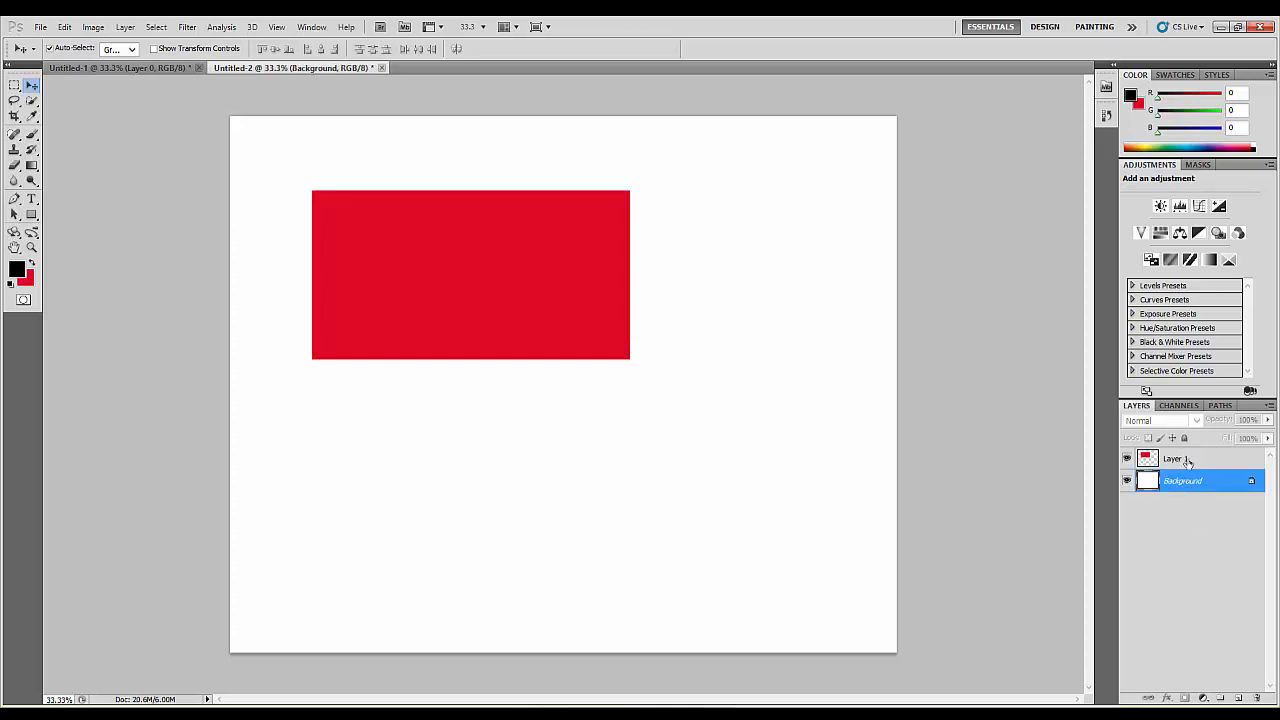
left_click(1185, 462)
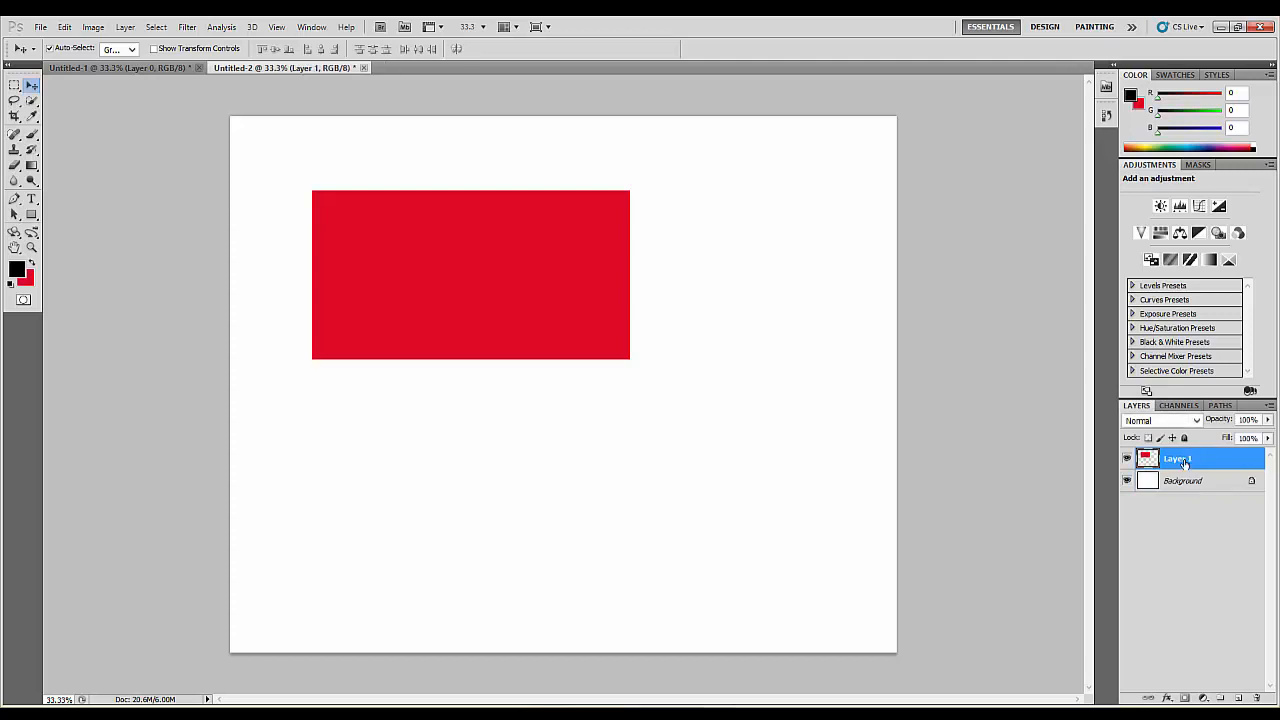
left_click_drag(520, 288, 397, 222)
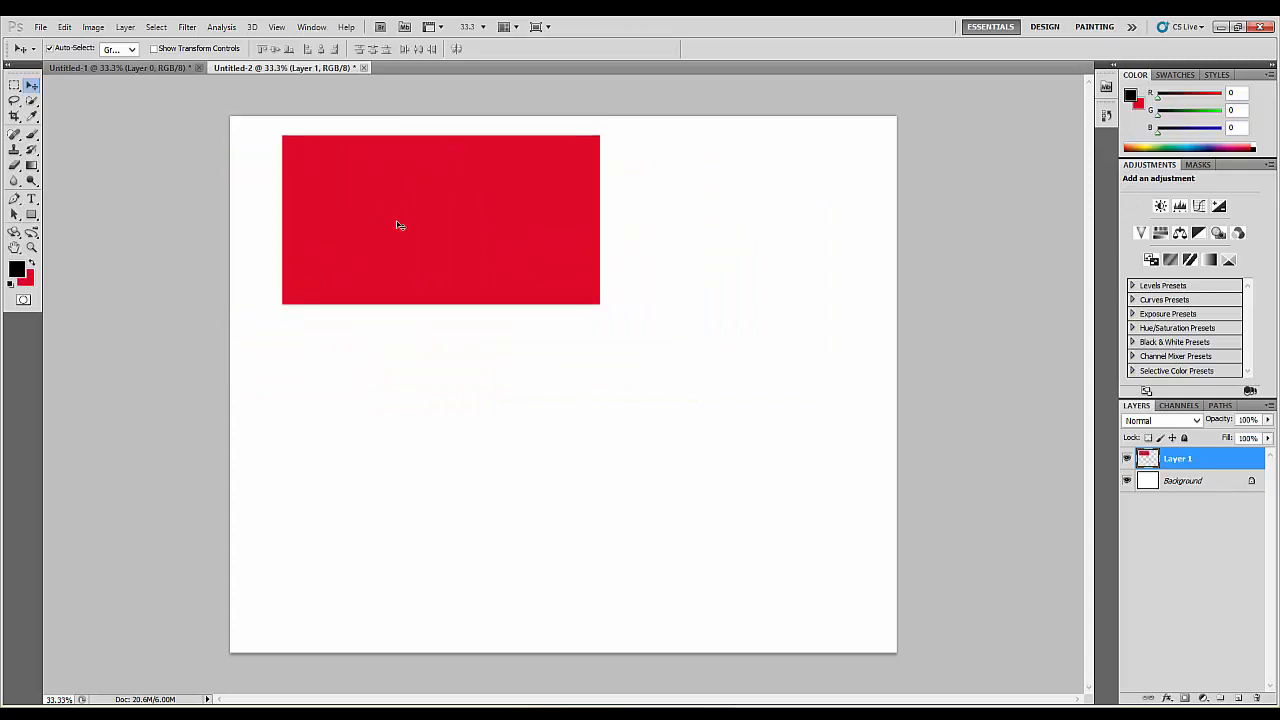
Add another new layer and make a rectangular marquee selection overlapping the red rectangle's lower-right corner
left_click(1238, 701)
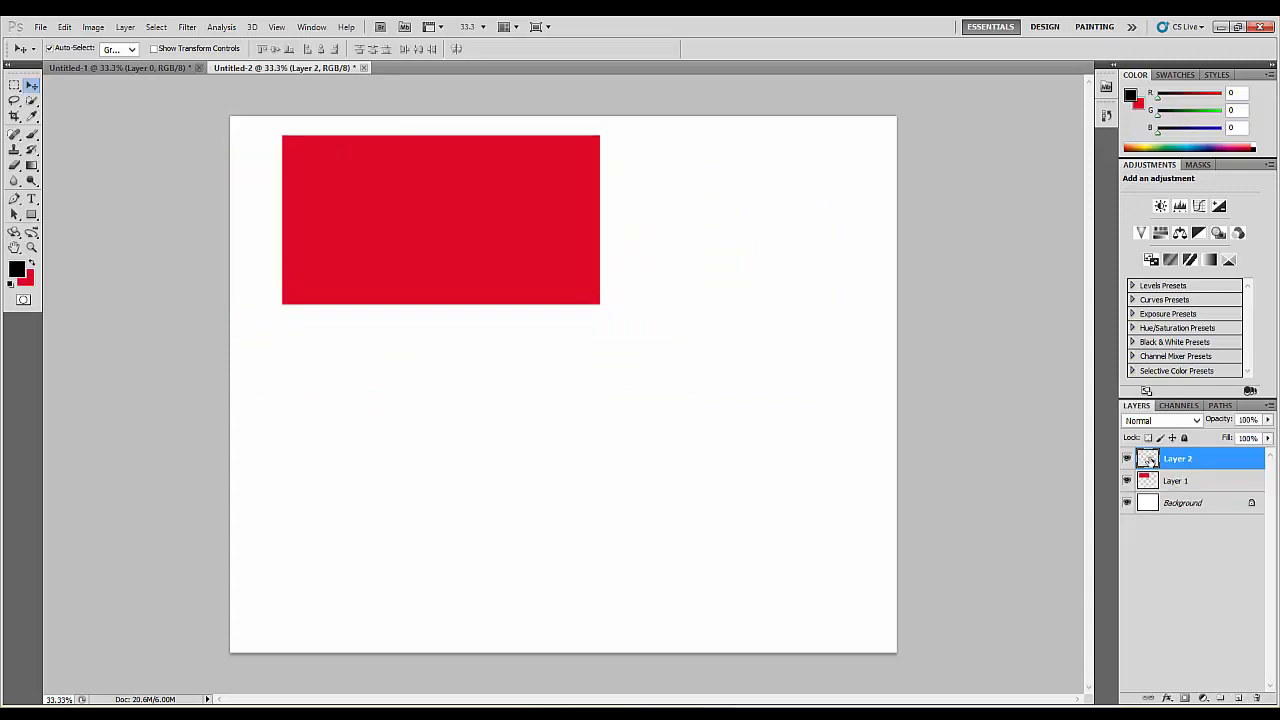
left_click(16, 90)
left_click(90, 84)
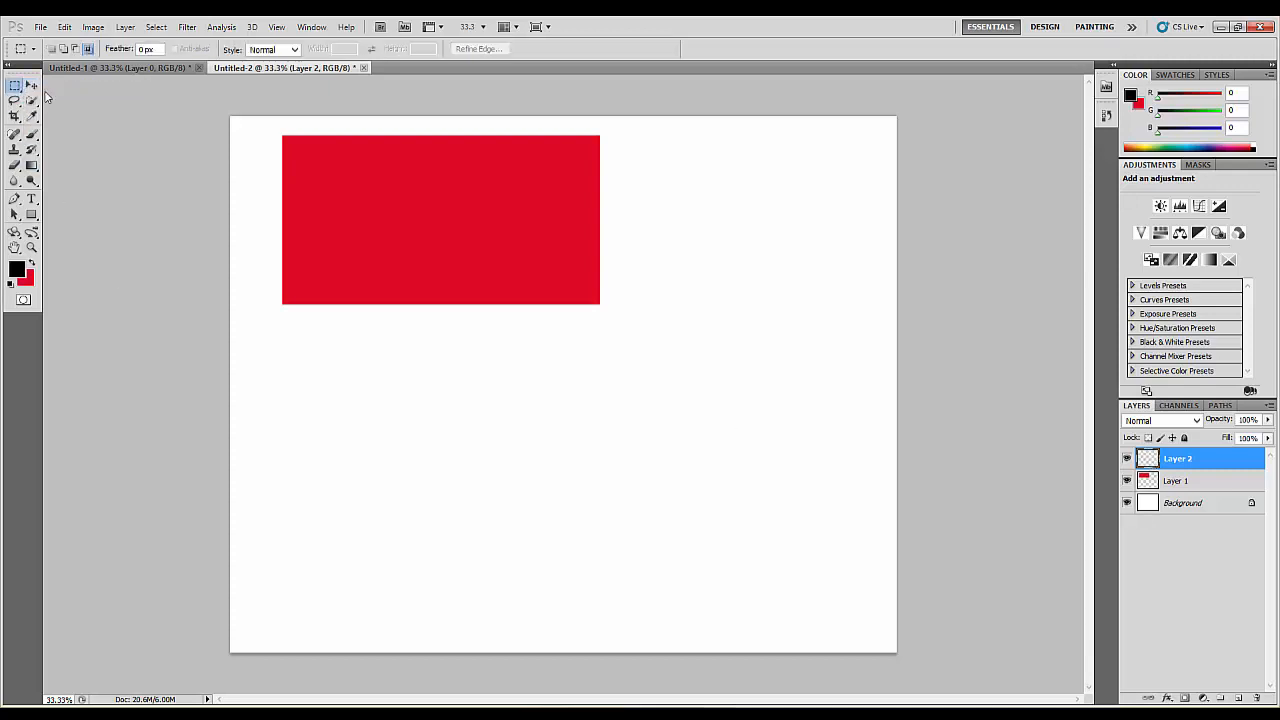
left_click_drag(552, 438, 811, 455)
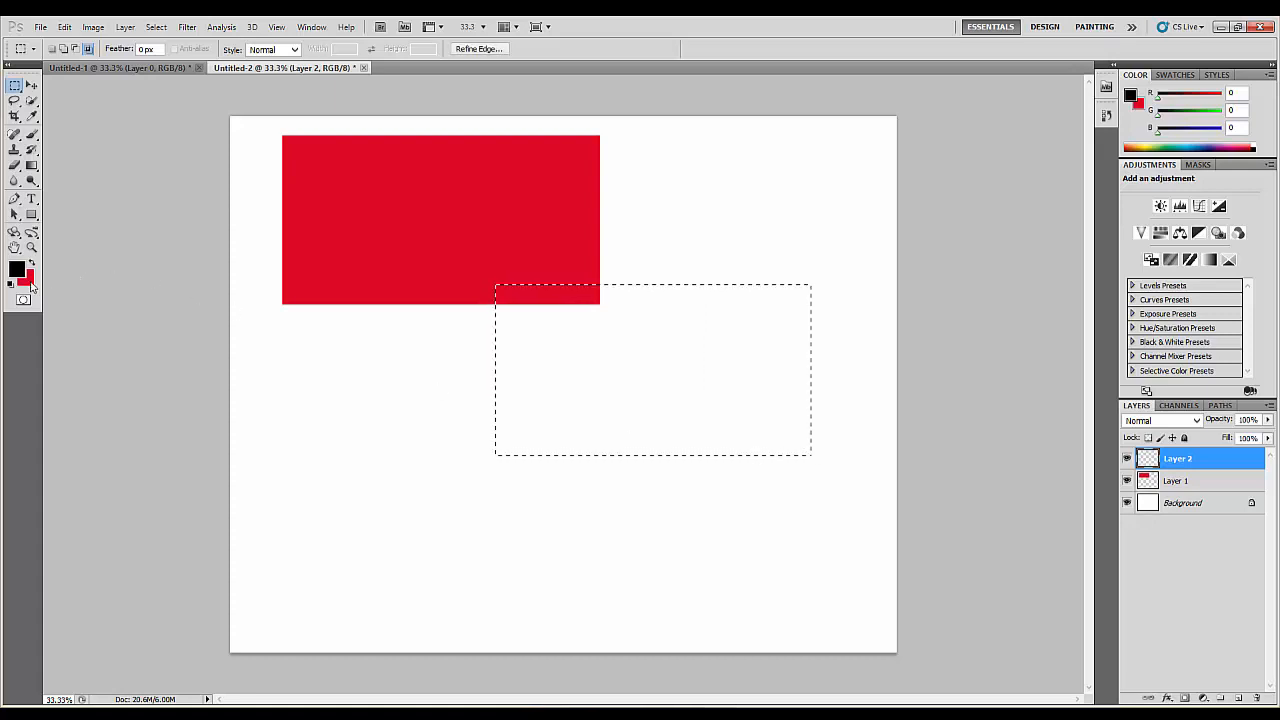
Set the background colour to blue 190adf, fill the rectangular selection with it and deselect
left_click(28, 280)
left_click_drag(660, 338, 660, 300)
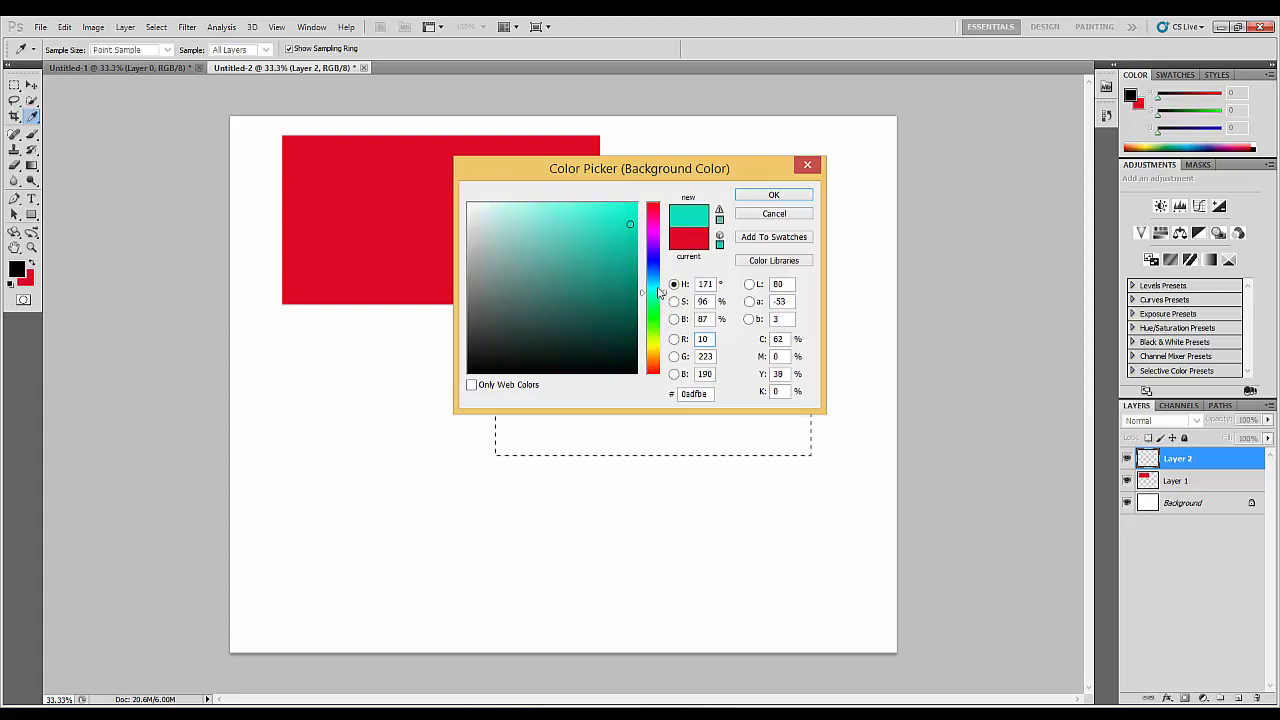
left_click_drag(653, 266, 655, 262)
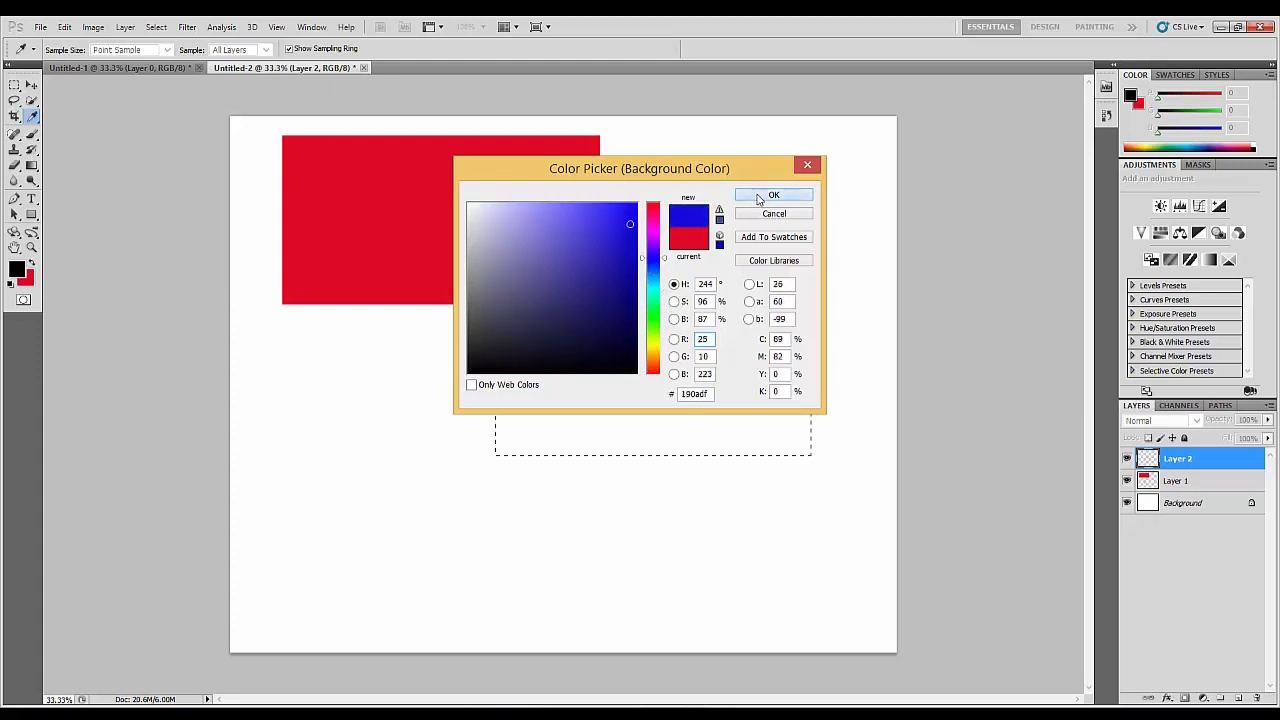
left_click(757, 196)
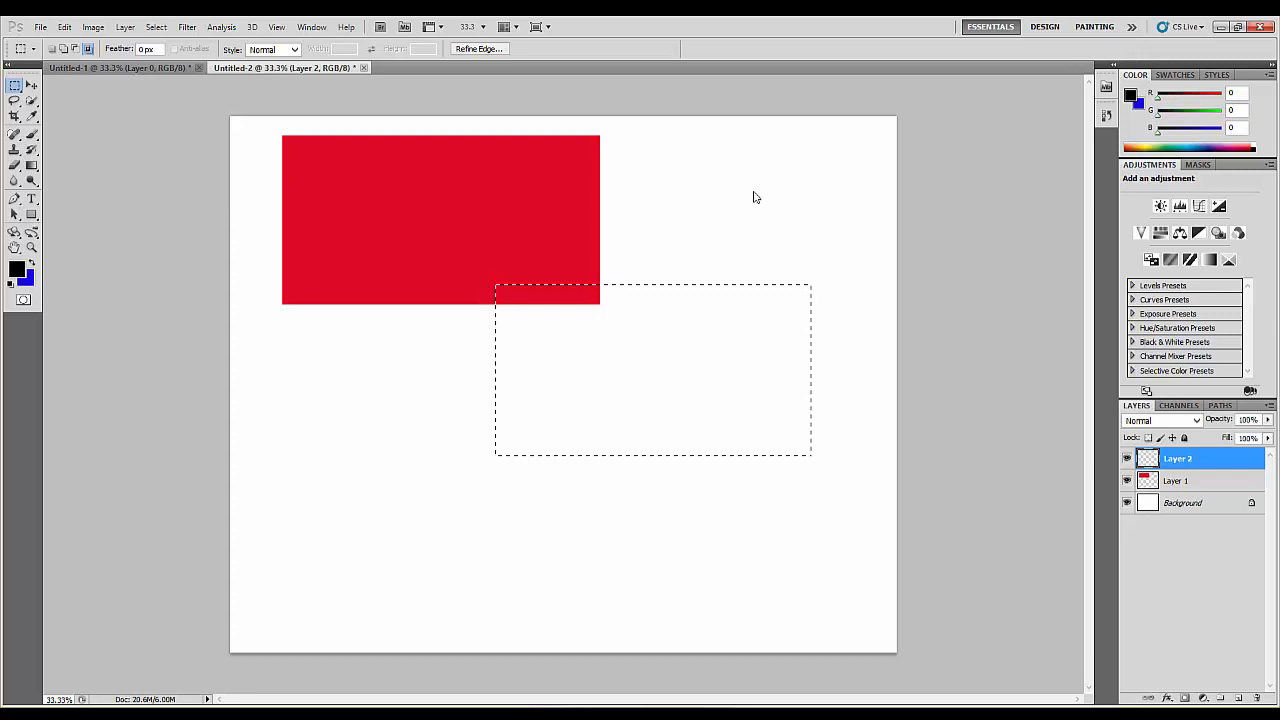
key("ctrl+BackSpace")
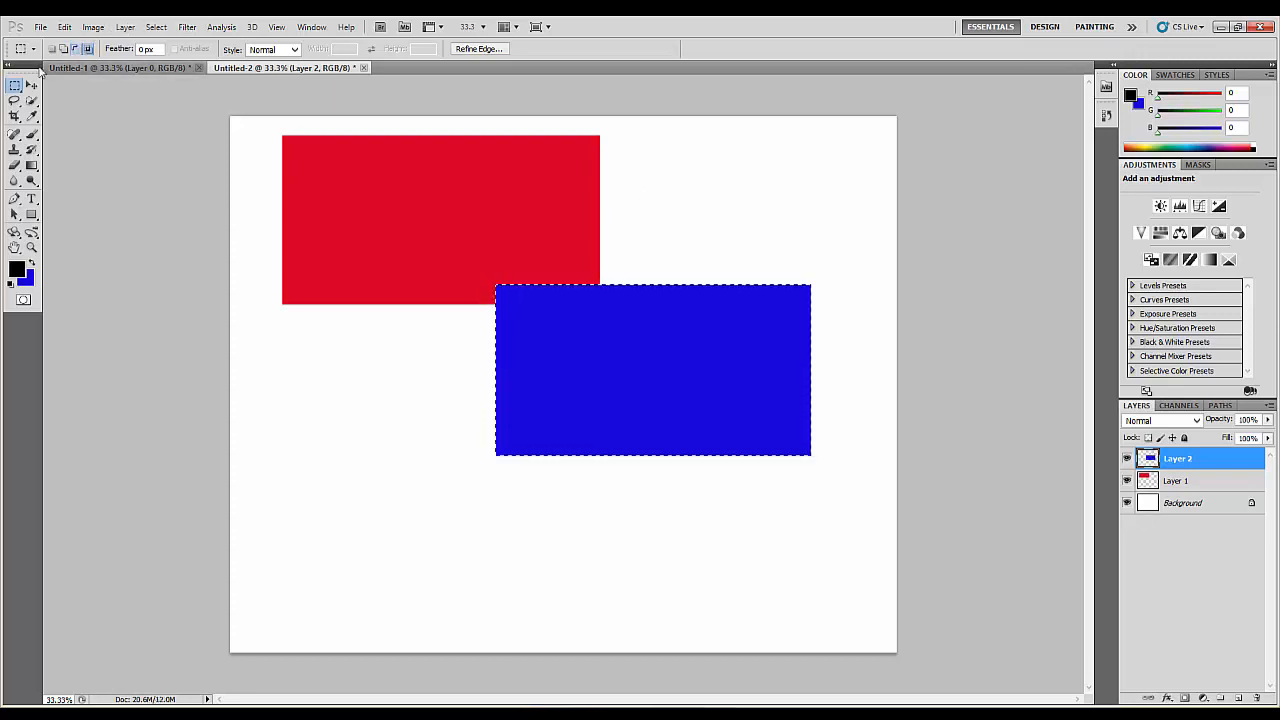
key("v")
left_click(314, 377)
Make a circular elliptical marquee selection overlapping the blue rectangle's lower-left corner
left_click_drag(15, 85, 43, 99)
left_click_drag(308, 365, 349, 470)
left_click_drag(479, 567, 517, 574)
key("i")
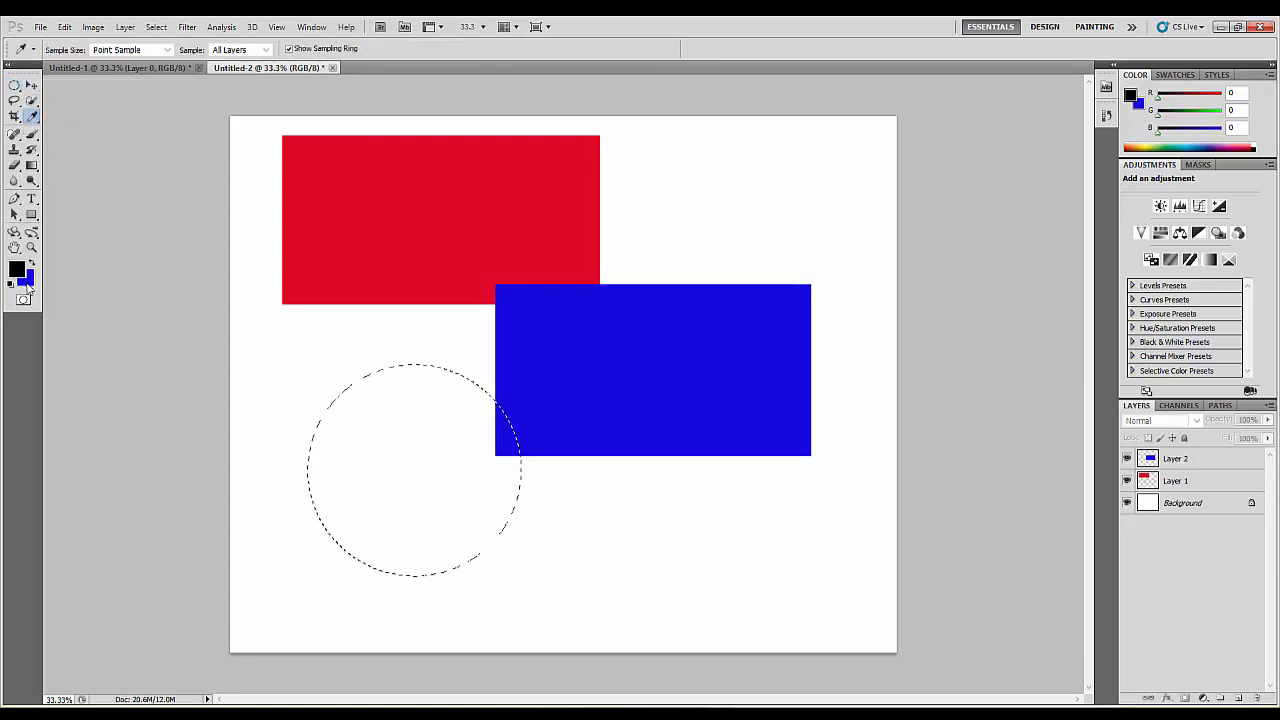
Set the background colour to orange f26304
left_click(26, 280)
left_click_drag(652, 259, 655, 369)
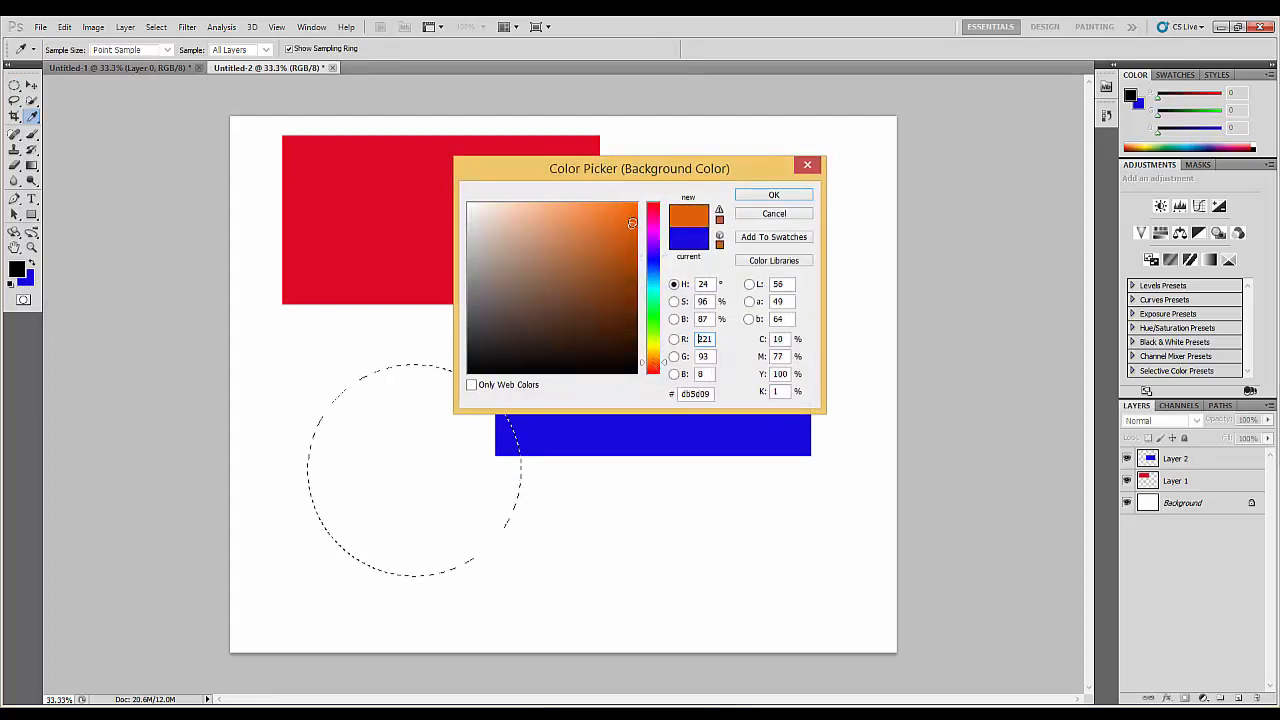
left_click(775, 196)
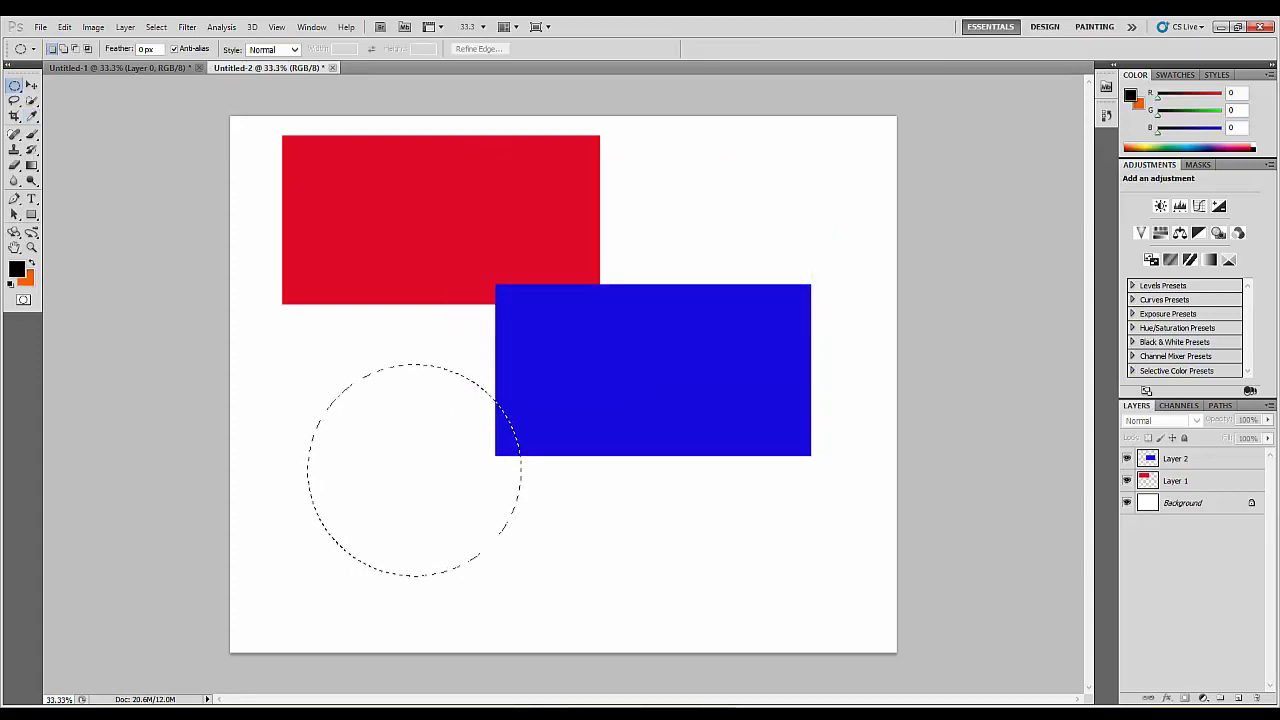
Try to fill the circle with the orange background colour on a new layer, then undo the fill
left_click(1238, 698)
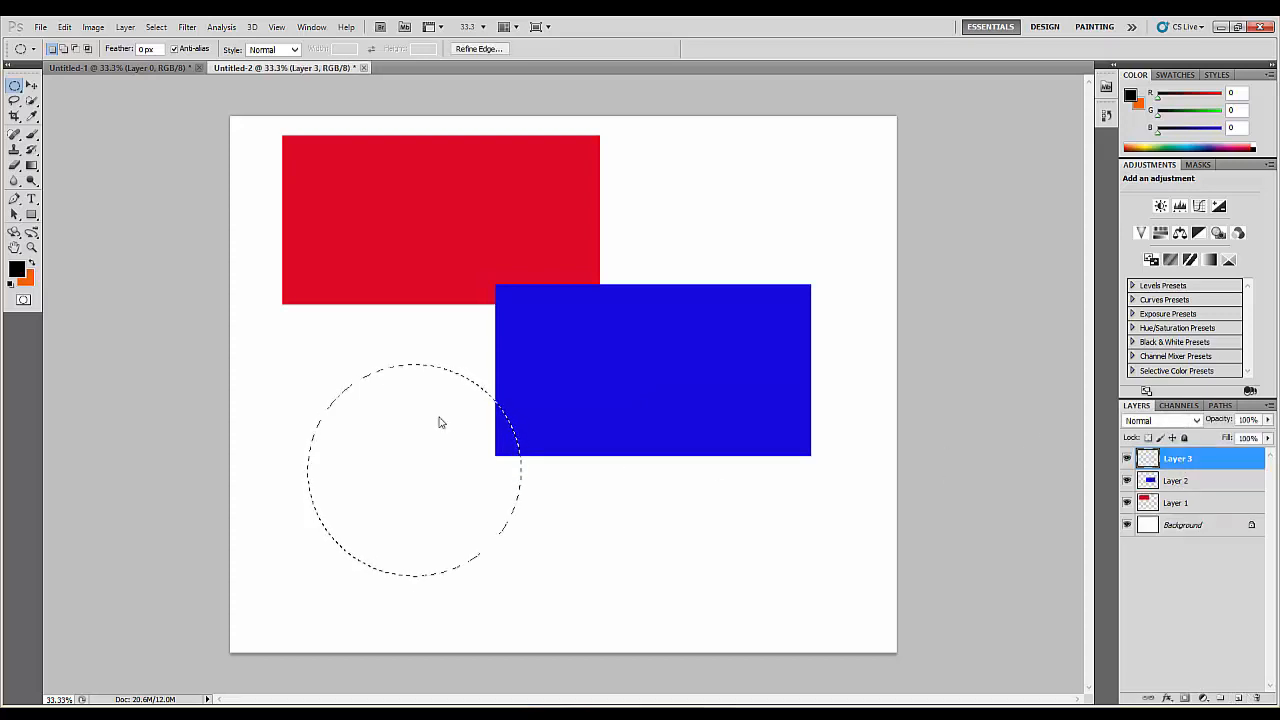
key("ctrl+d")
key("ctrl+BackSpace")
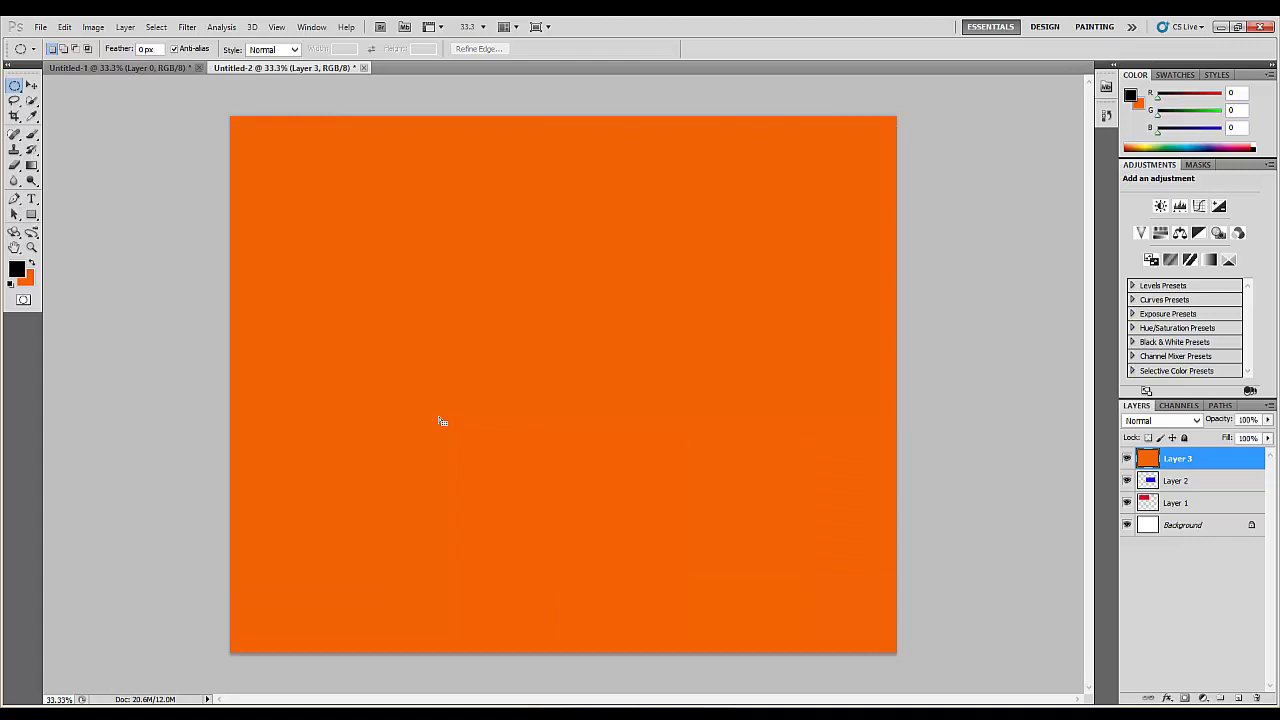
key("ctrl+z")
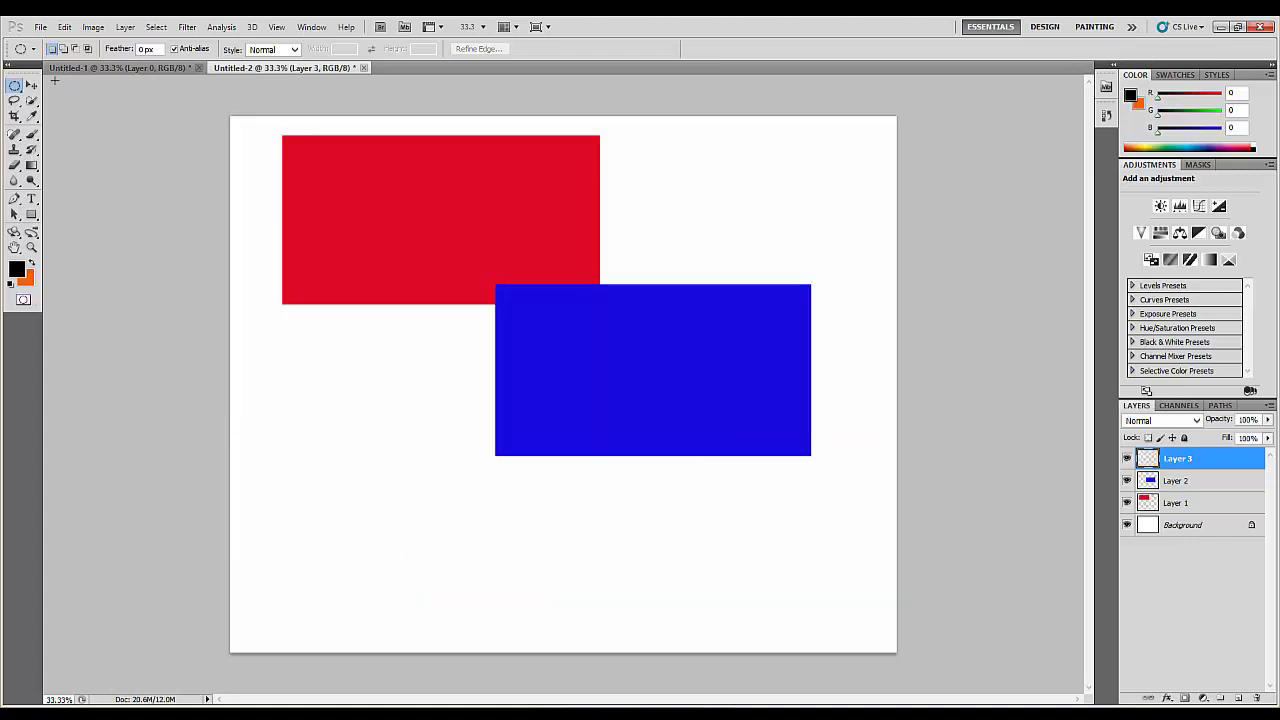
Select the empty Layer 3 and delete it
left_click(36, 87)
left_click(90, 224)
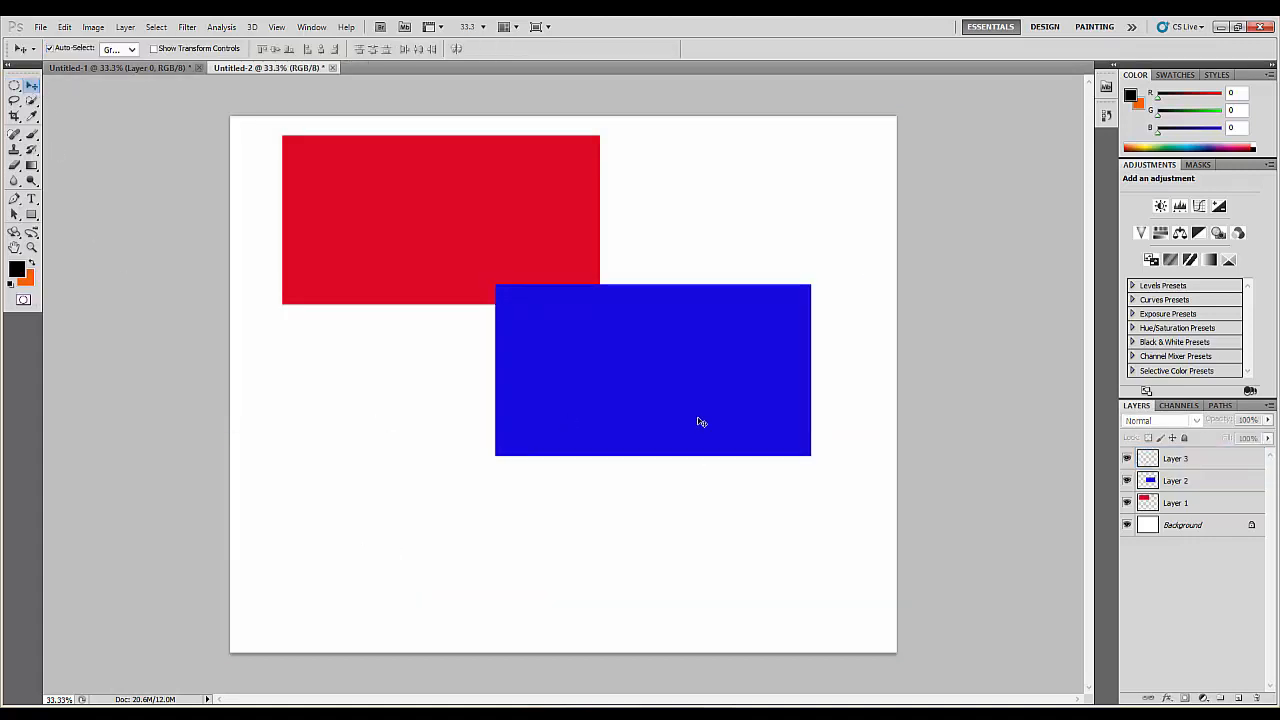
left_click(1165, 461)
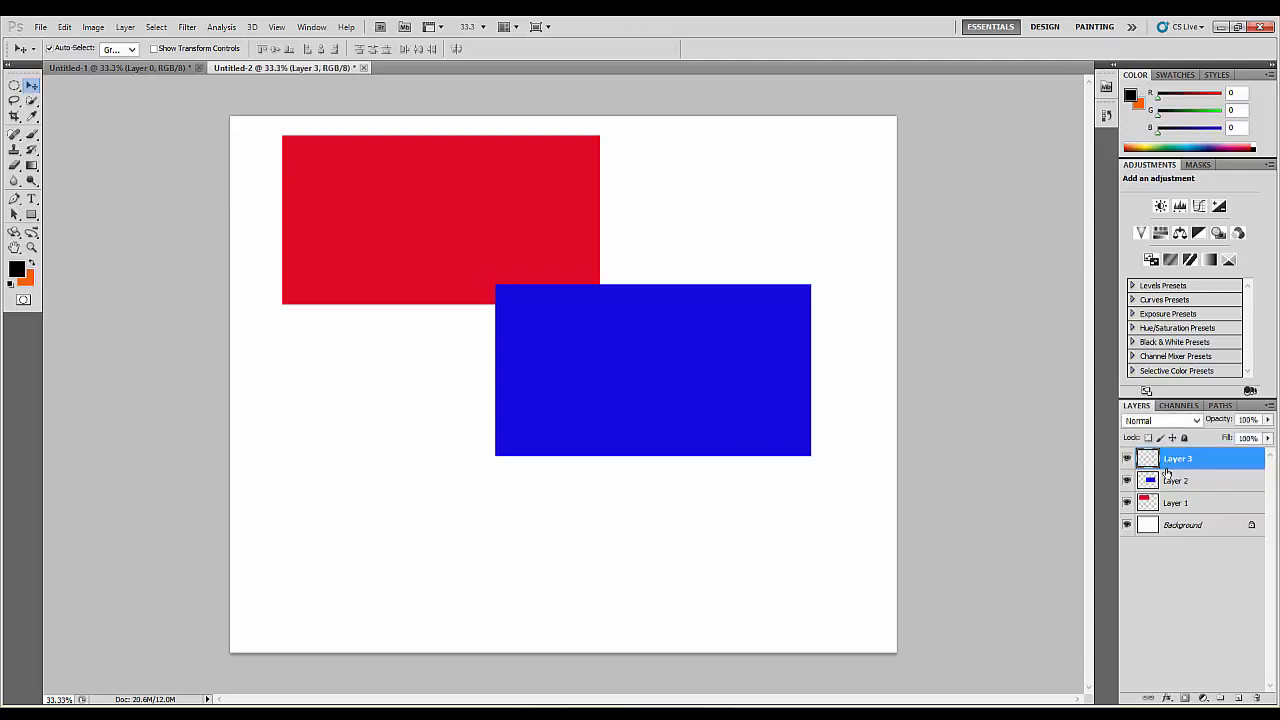
key("Delete")
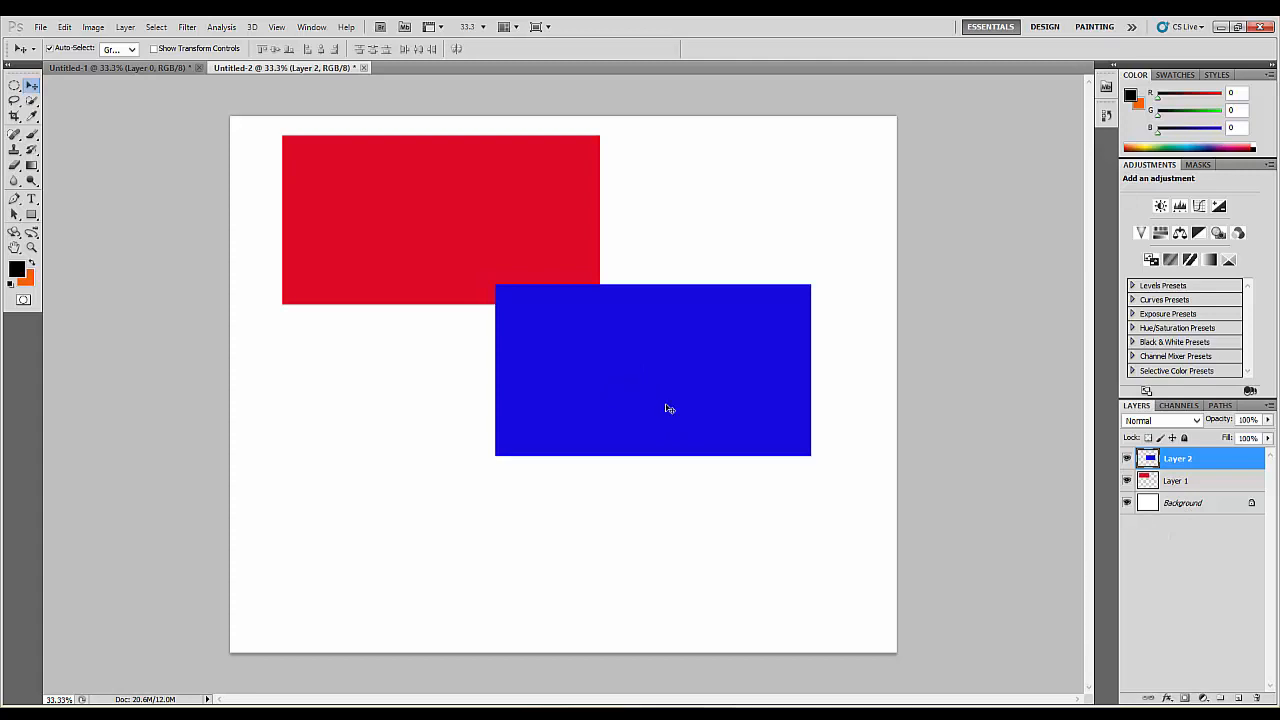
Add a new layer above the blue rectangle's layer and make a nearly circular marquee selection touching the blue rectangle's left edge
left_click(1240, 698)
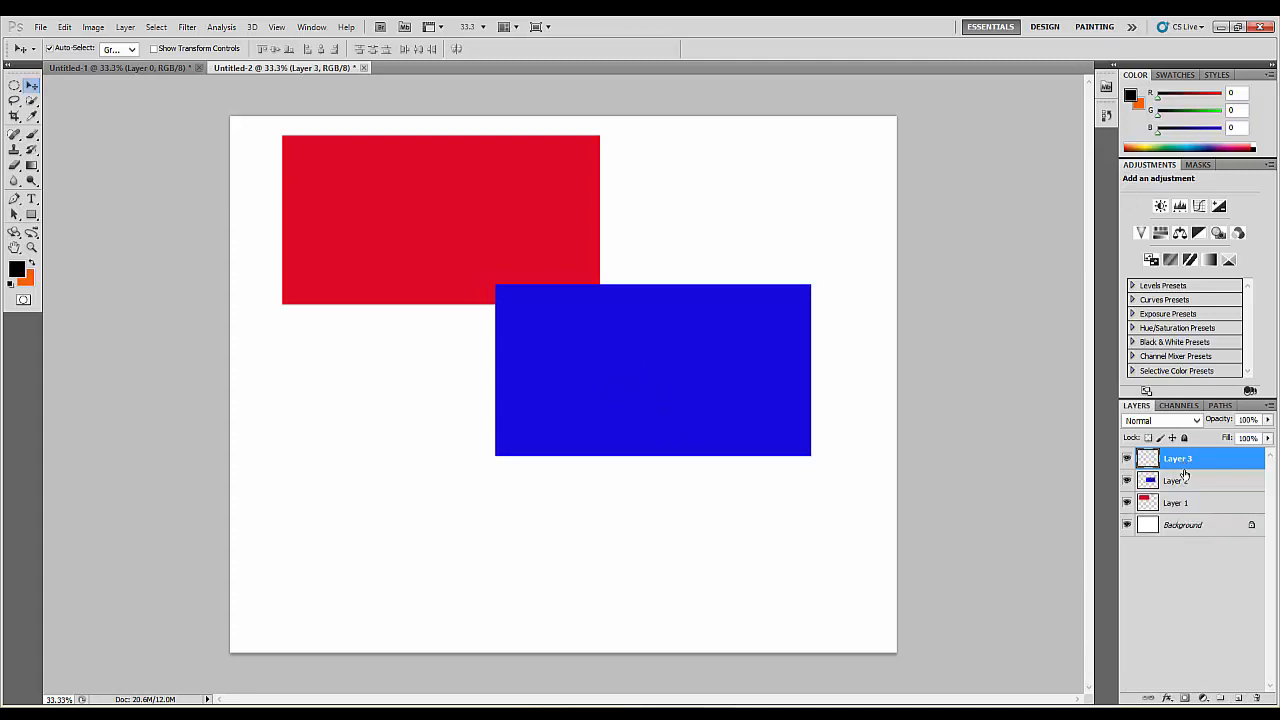
left_click(14, 87)
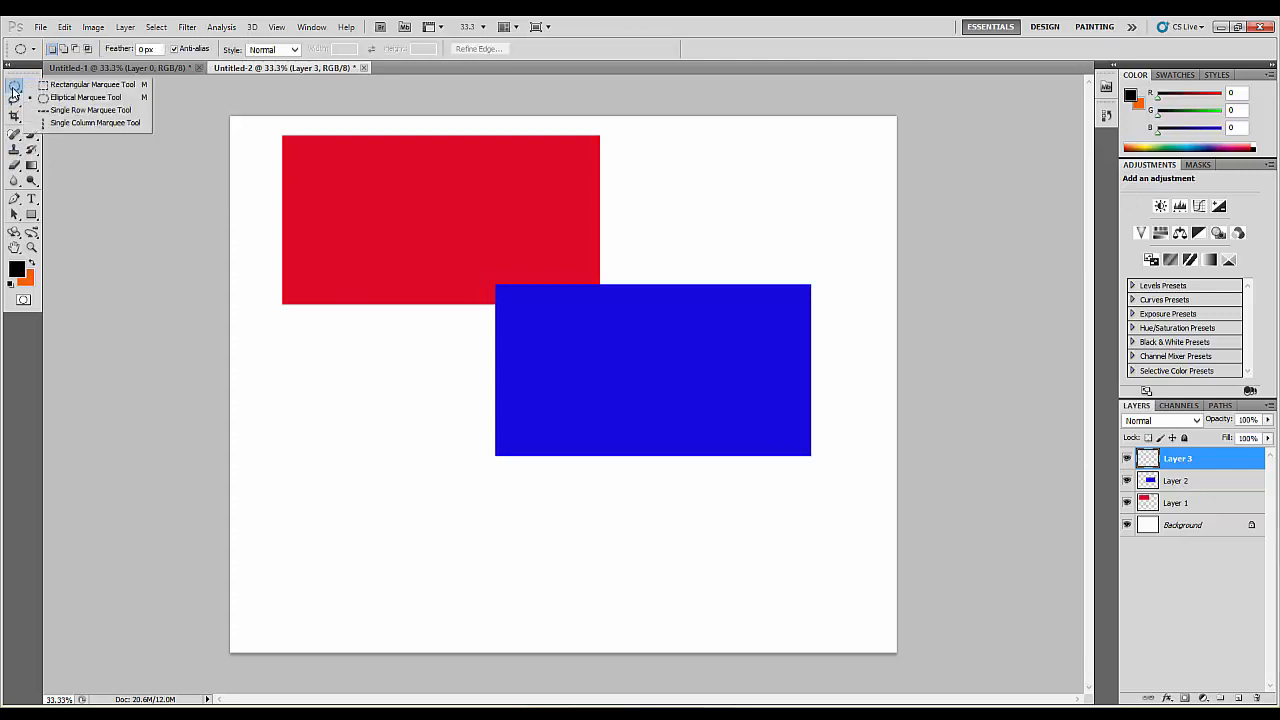
left_click(34, 106)
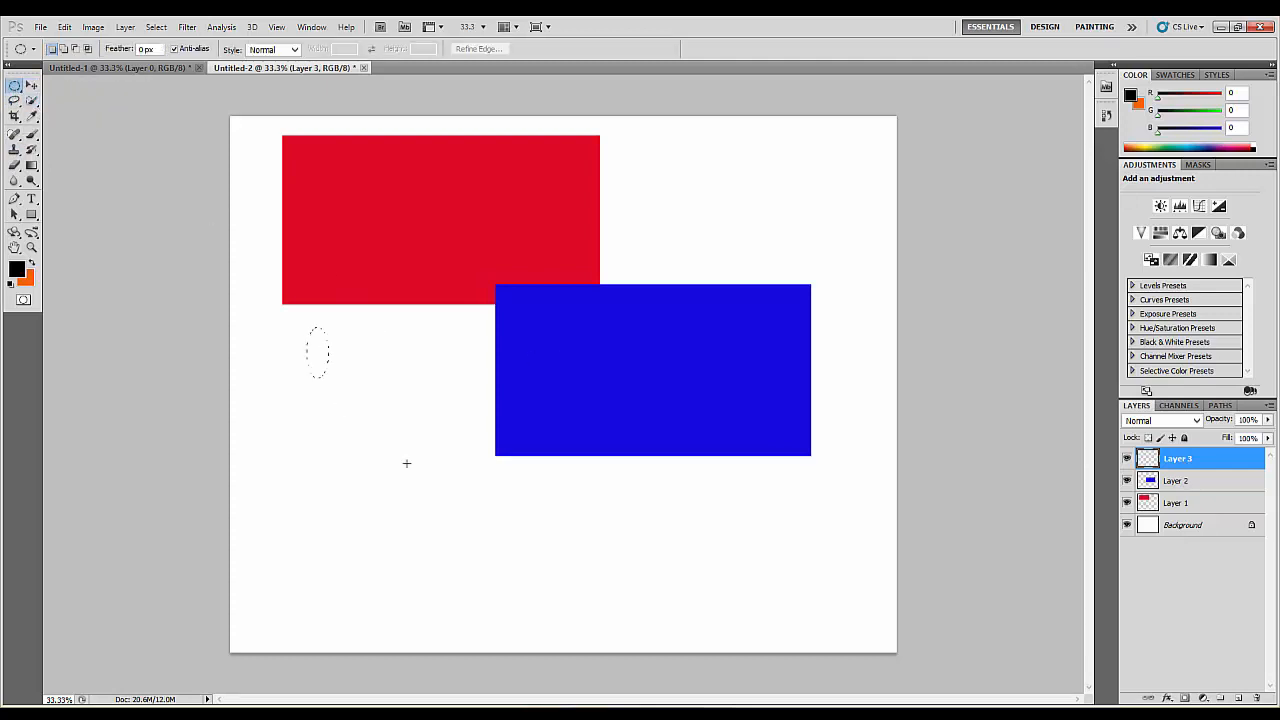
left_click_drag(487, 522, 306, 326)
Set the background colour to yellow f4ec0c
left_click(25, 277)
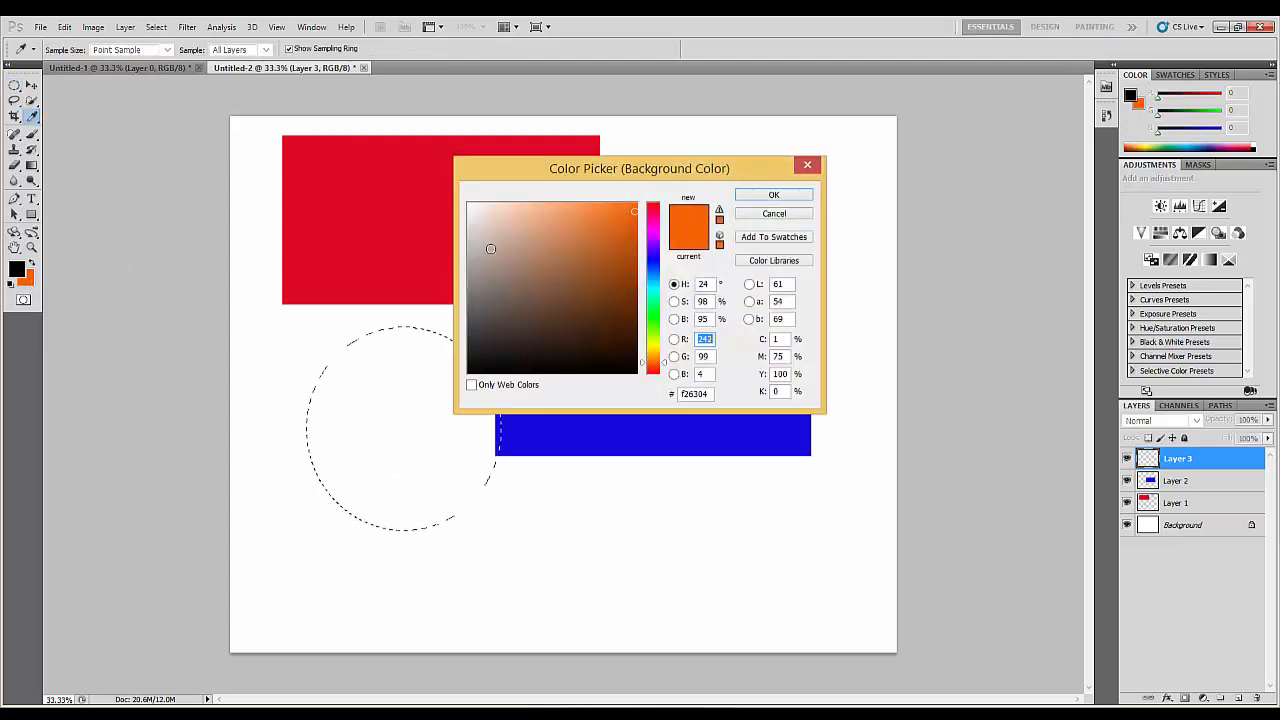
left_click(652, 339)
mouse_move(652, 339)
left_mouse_down()
mouse_move(652, 352)
mouse_move(652, 326)
mouse_move(652, 350)
left_mouse_up()
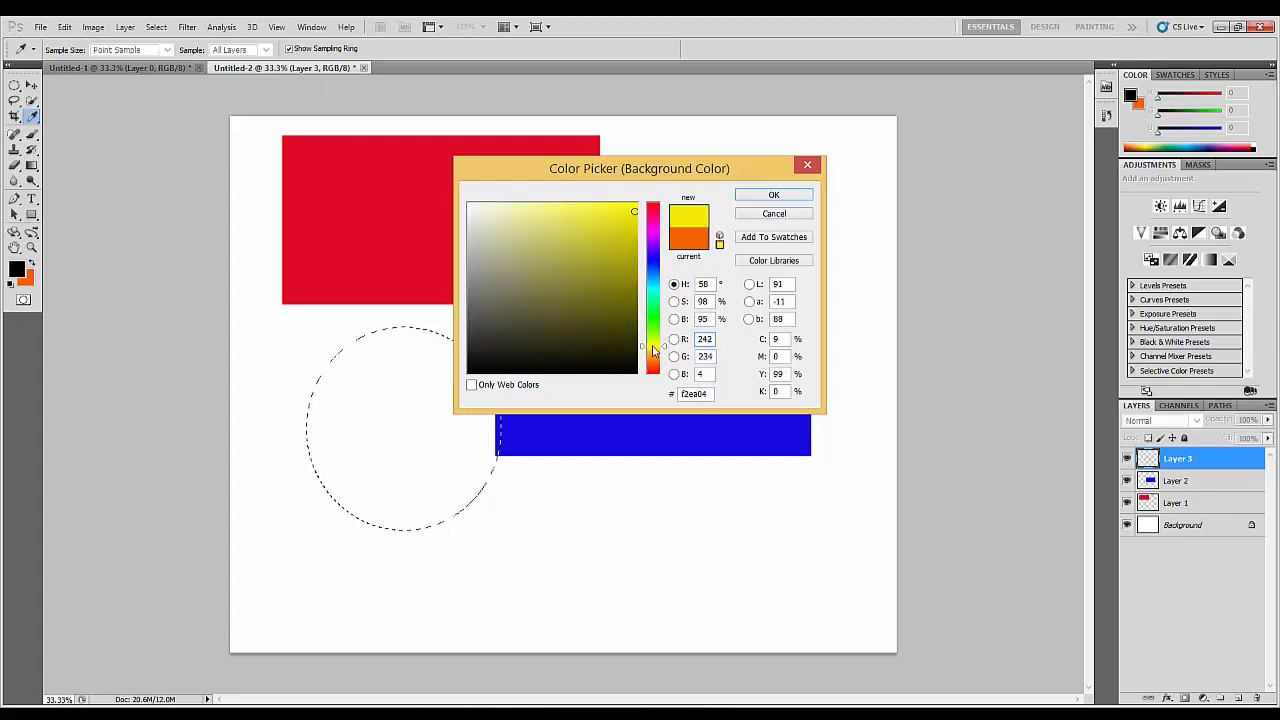
left_click_drag(634, 212, 630, 208)
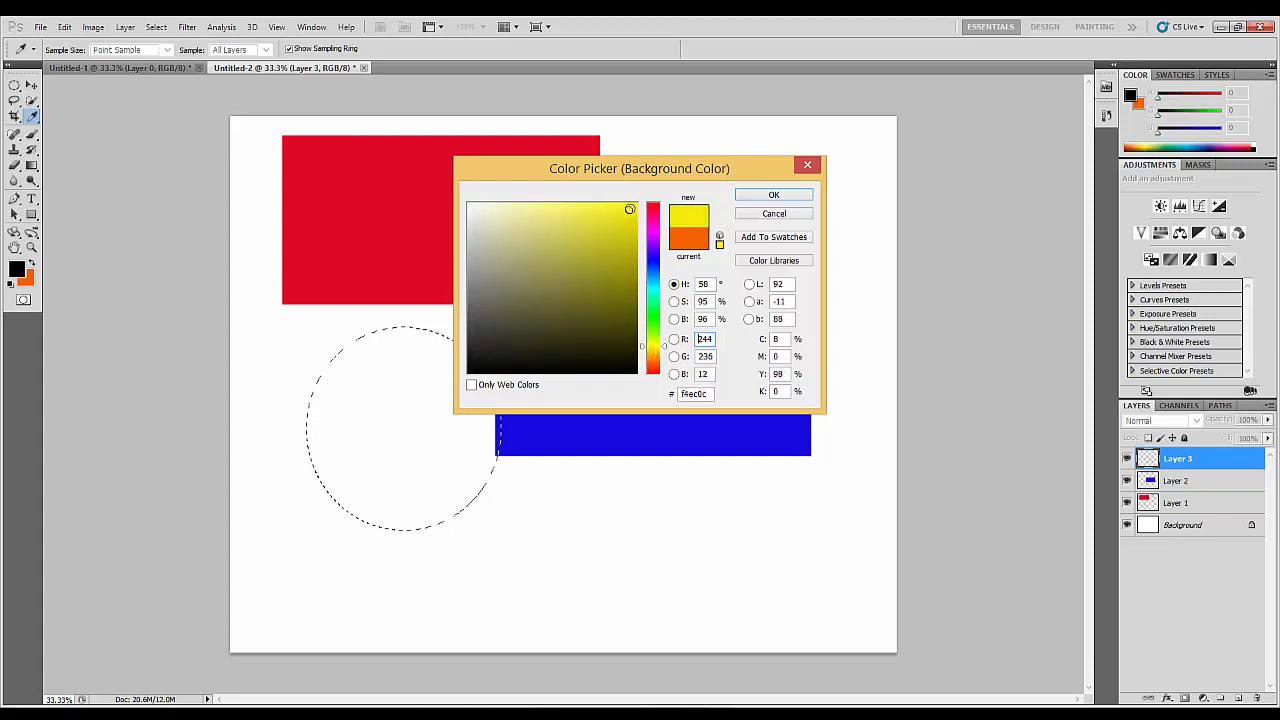
left_click(772, 195)
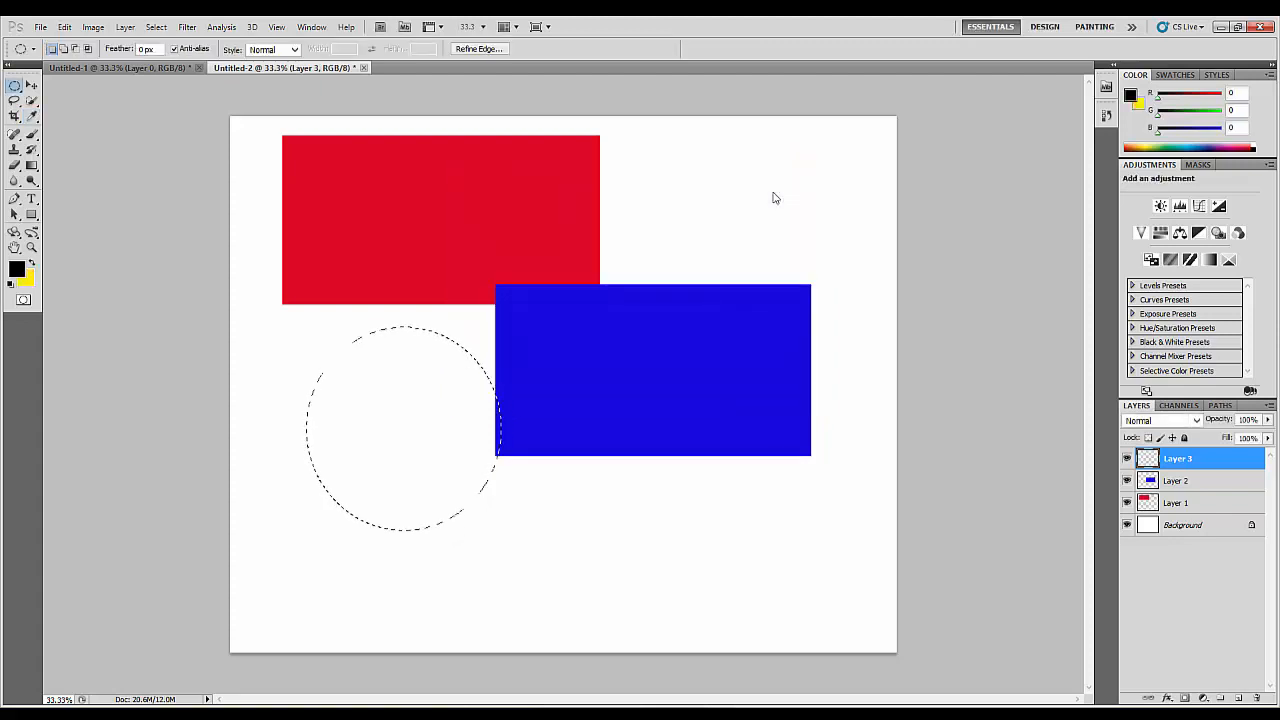
Fill the circular selection on Layer 3 with the yellow background colour and remove the selection
key("ctrl+BackSpace")
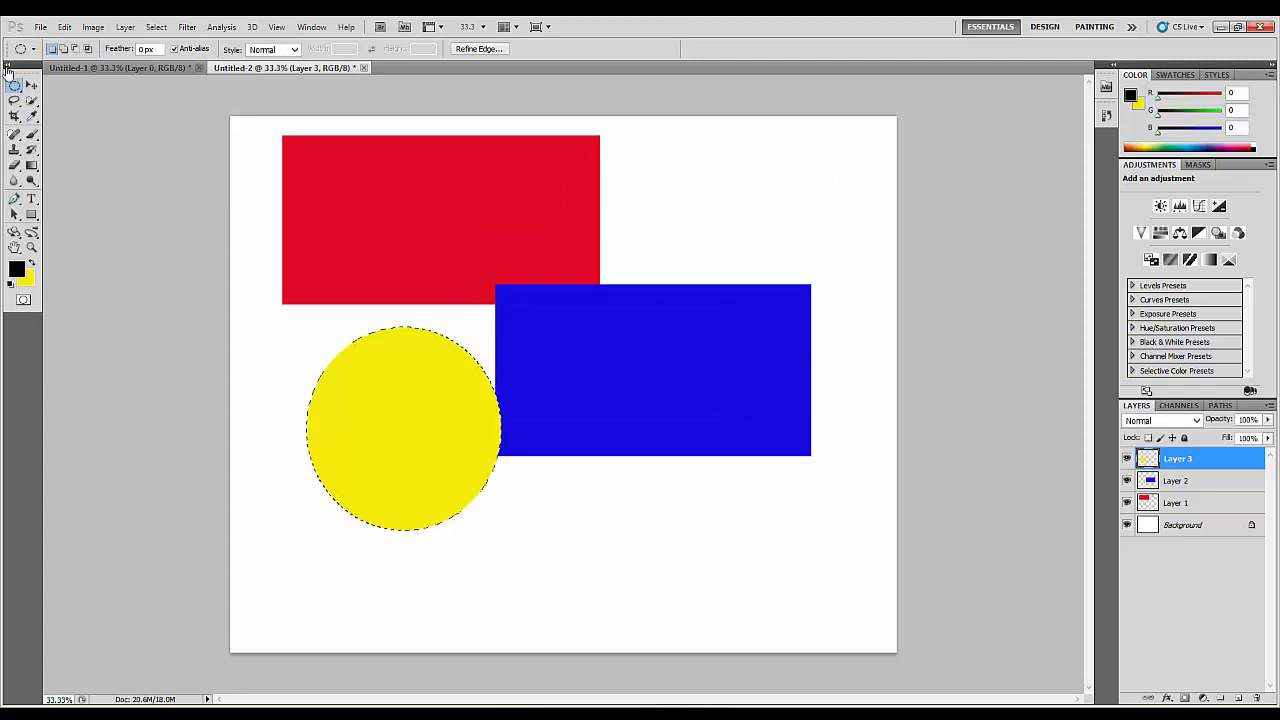
left_click(31, 85)
left_click(203, 294)
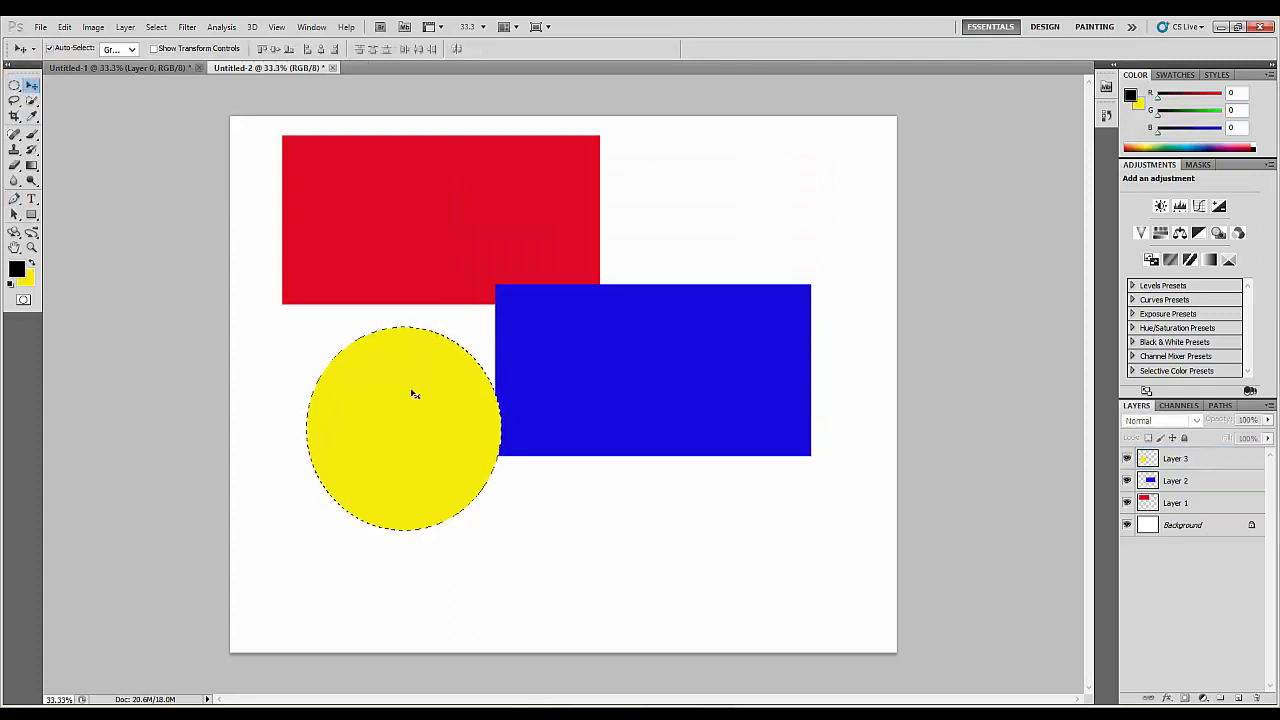
key("ctrl+d")
Move the three shapes independently until the red rectangle sits above the blue one, with the yellow circle centred over both
left_click_drag(440, 406, 520, 450)
left_click_drag(620, 358, 563, 357)
left_click_drag(362, 224, 326, 226)
left_click_drag(560, 357, 632, 335)
left_click_drag(477, 400, 393, 425)
left_click_drag(544, 411, 281, 455)
left_click_drag(310, 503, 360, 330)
left_click_drag(442, 487, 549, 458)
left_click_drag(546, 447, 675, 517)
left_click_drag(486, 334, 586, 357)
left_click_drag(546, 194, 656, 193)
left_click_drag(574, 283, 556, 297)
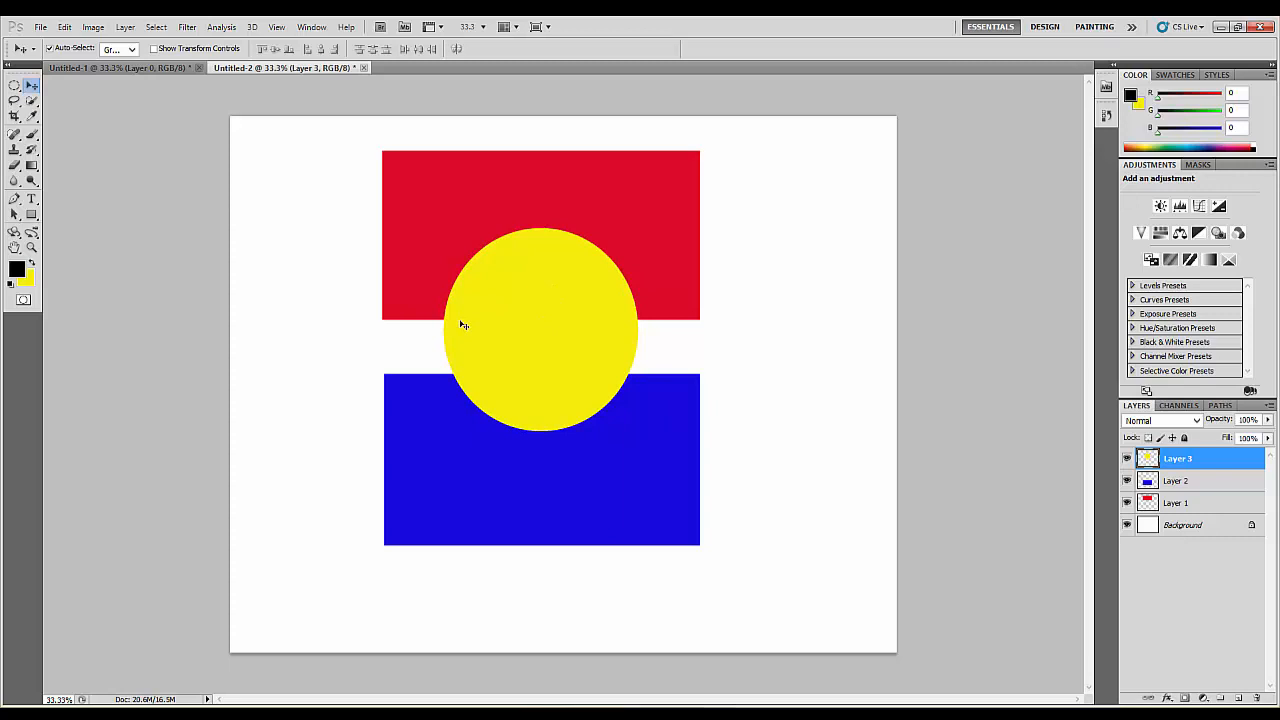
Select the shape layers one by one, and hide and reshow the yellow circle's layer to check what each layer contains
left_click(1182, 503)
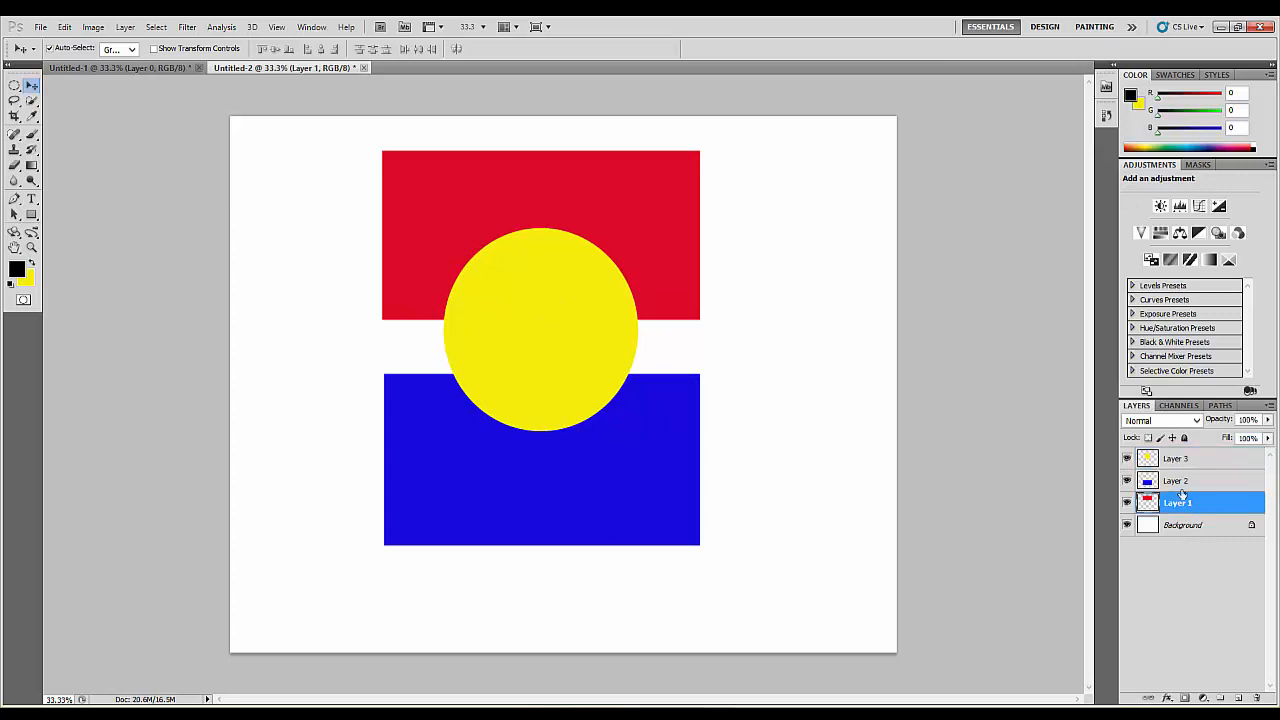
left_click(1180, 460)
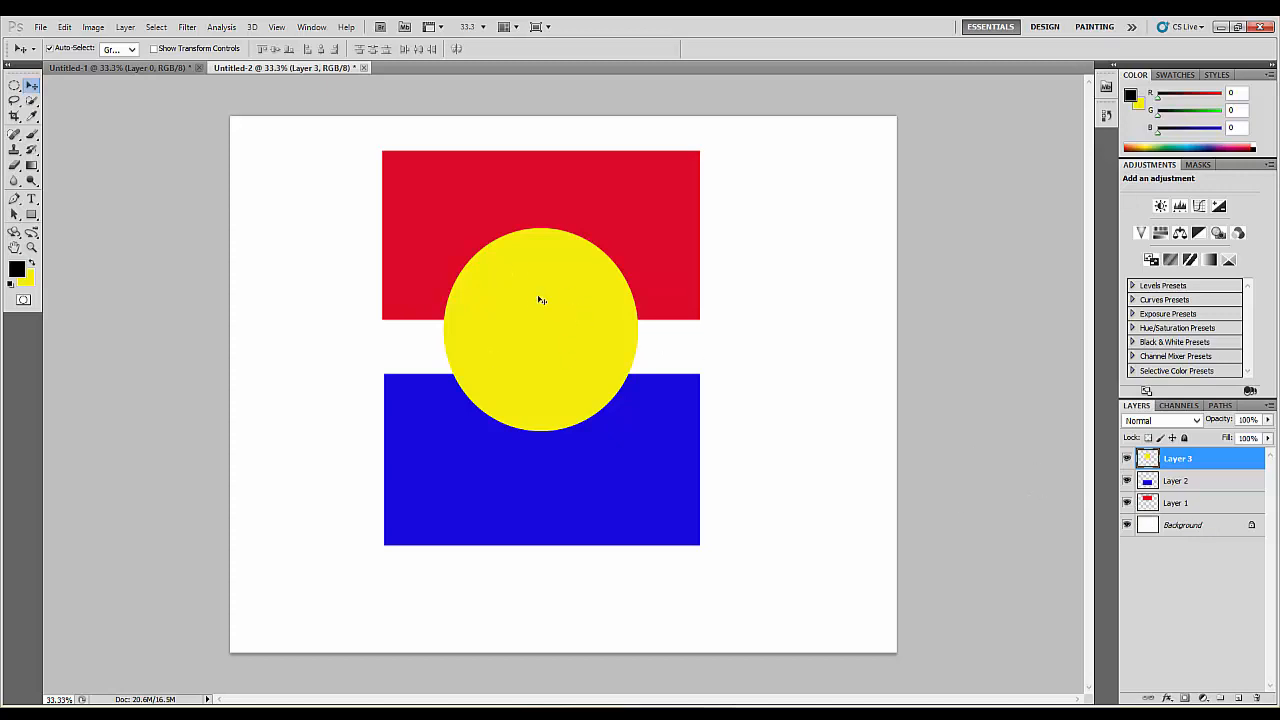
left_click(1127, 459)
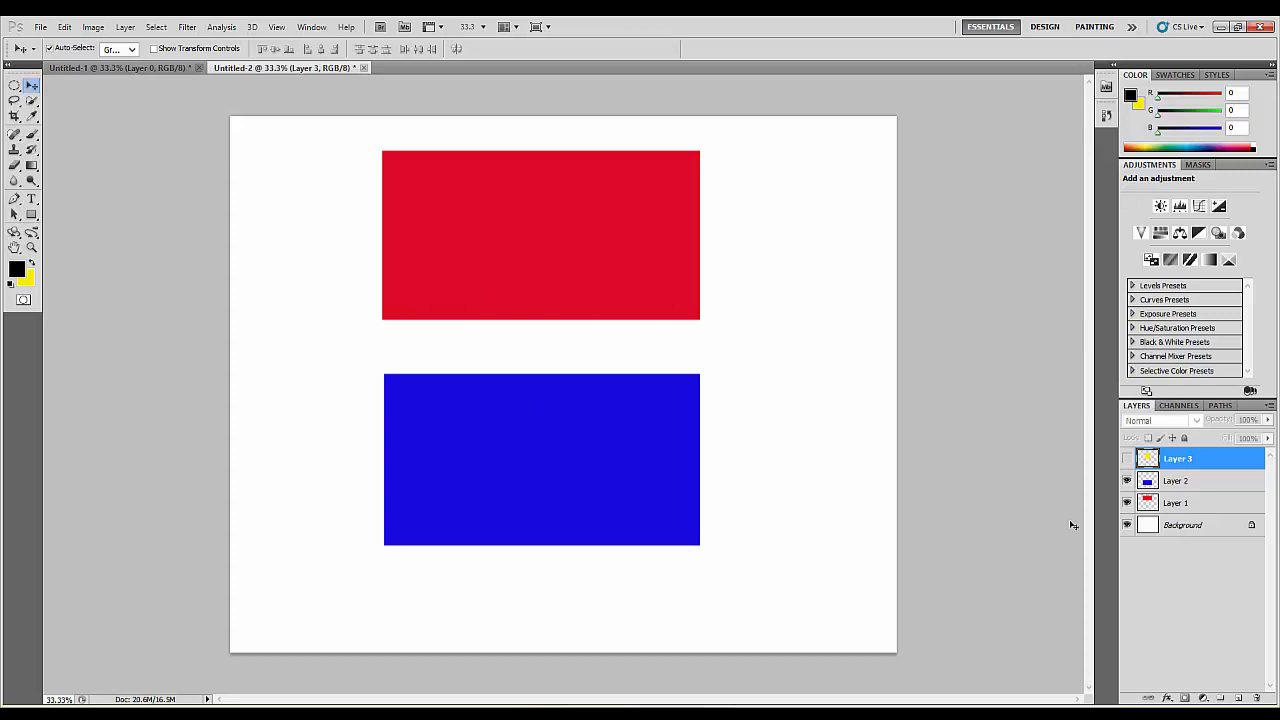
left_click(1127, 459)
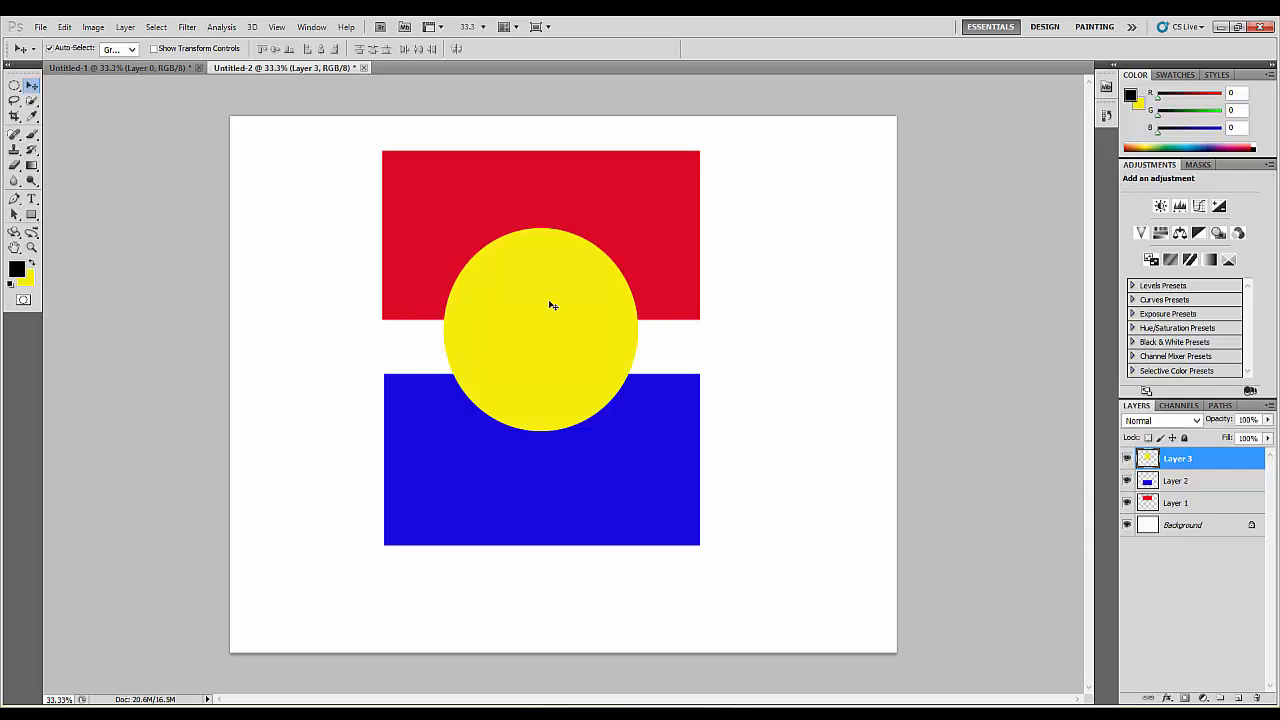
left_click(1184, 482)
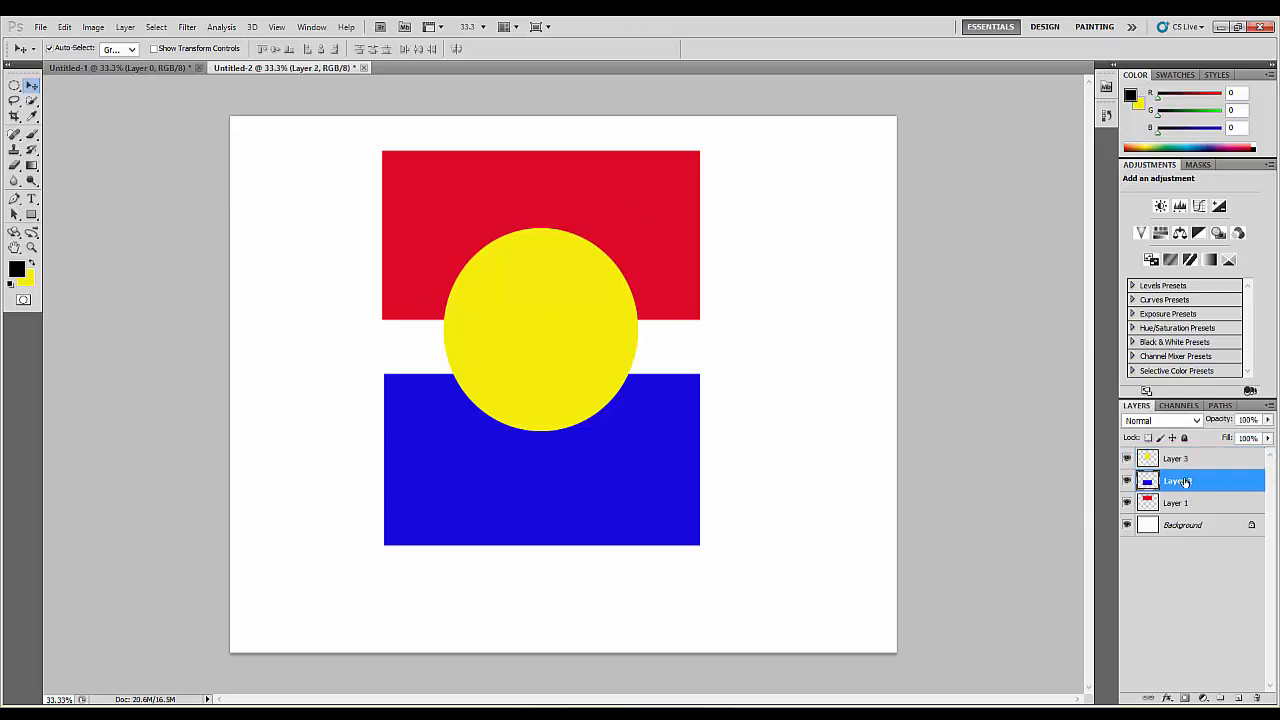
left_click(1180, 504)
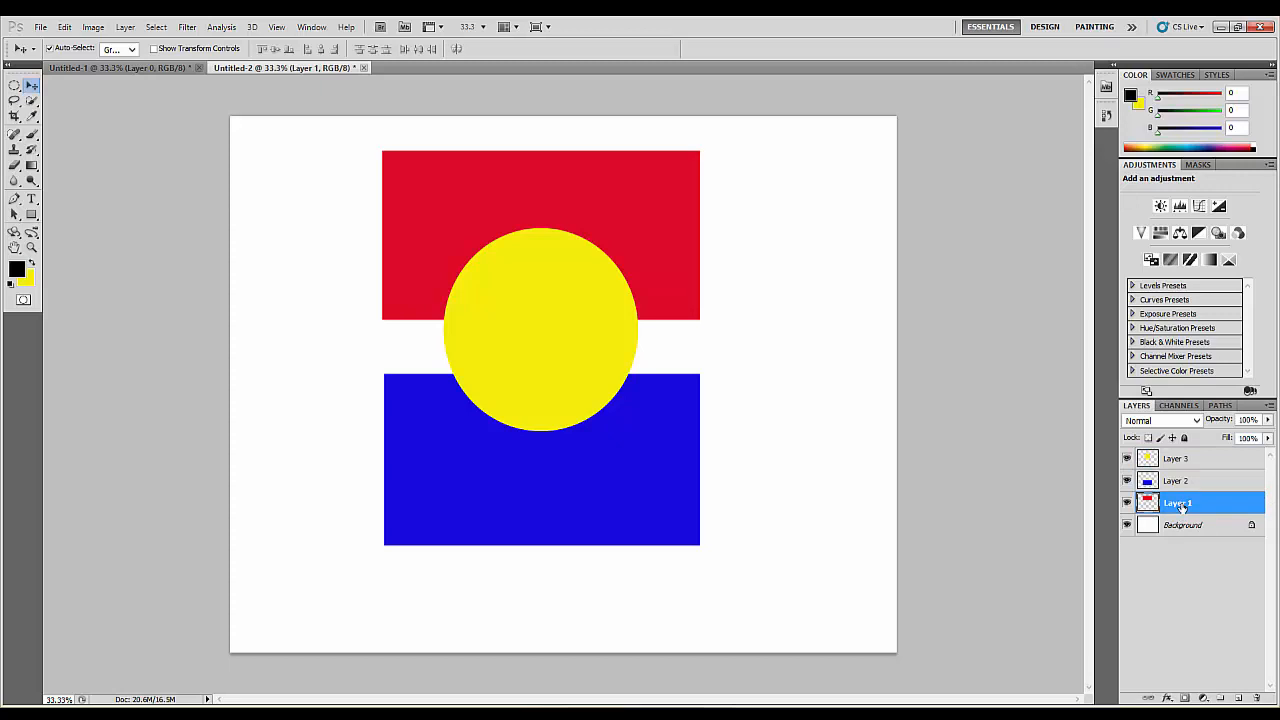
Switch to the Untitled-1 document and move its single layer around, ending with its white background covering the whole canvas
left_click(150, 68)
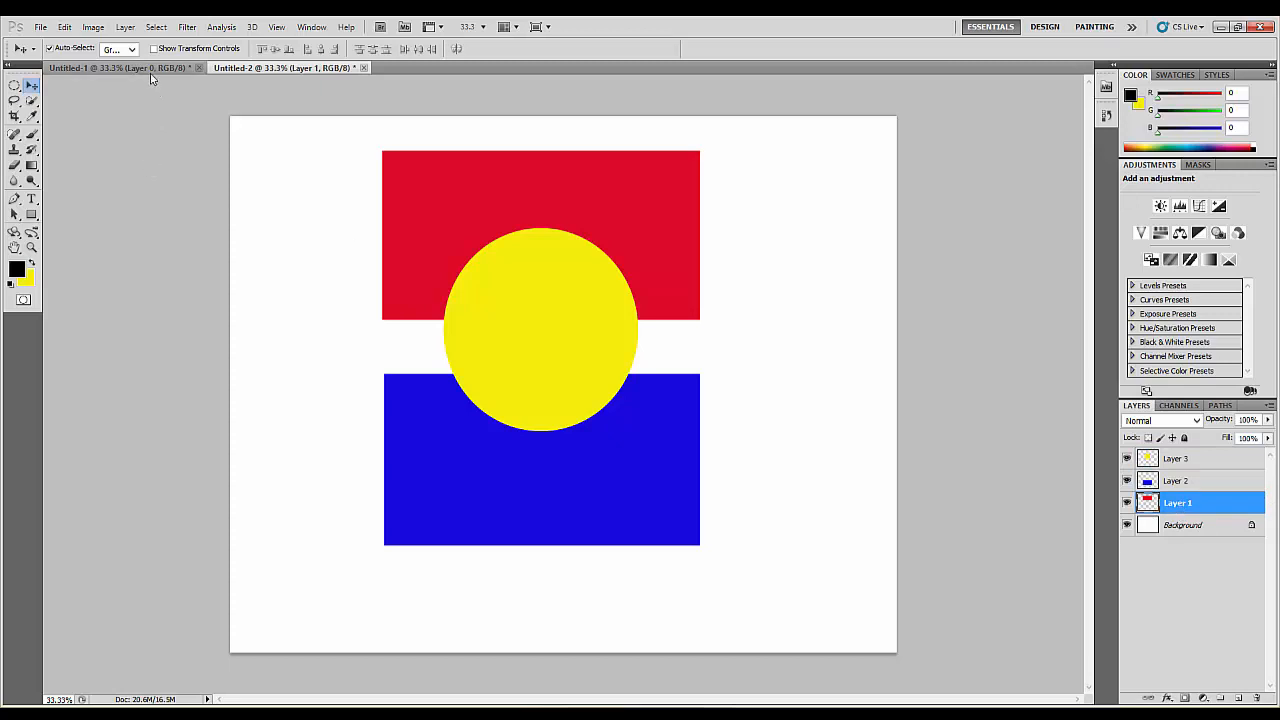
mouse_move(329, 169)
left_mouse_down()
mouse_move(434, 223)
mouse_move(307, 167)
left_mouse_up()
left_click_drag(430, 262, 436, 285)
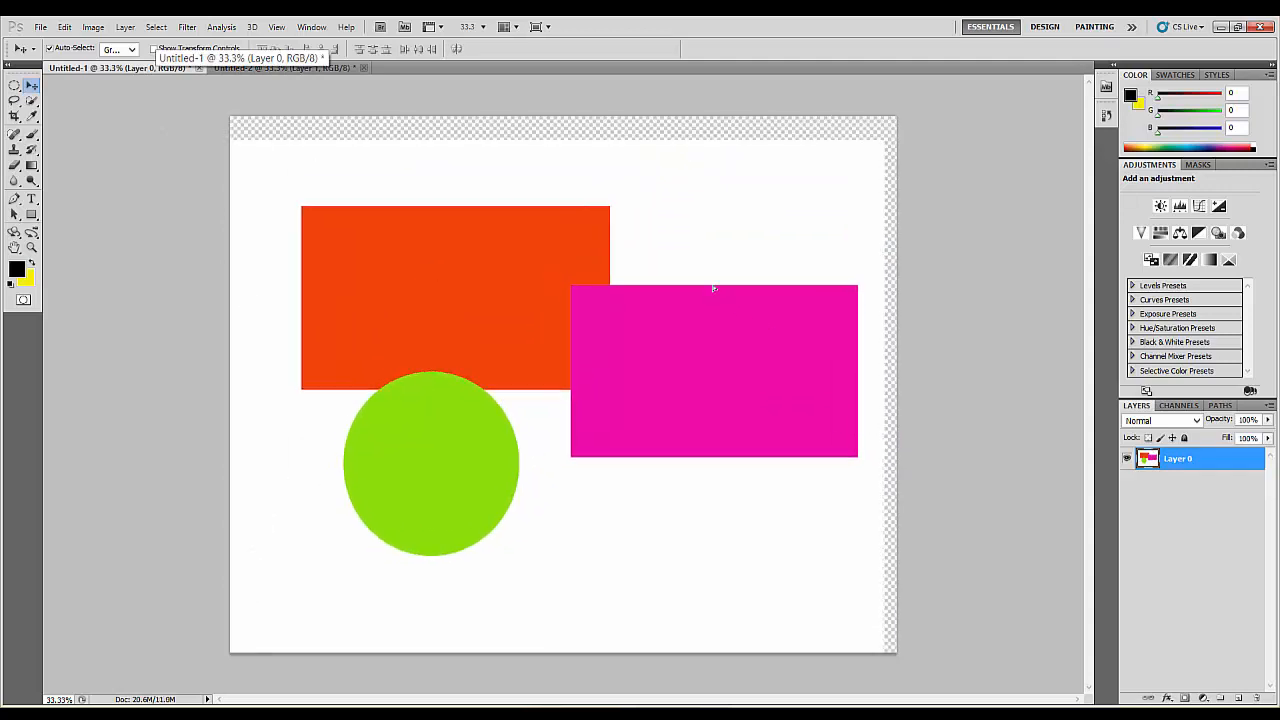
left_click_drag(714, 286, 661, 242)
left_click_drag(400, 397, 465, 403)
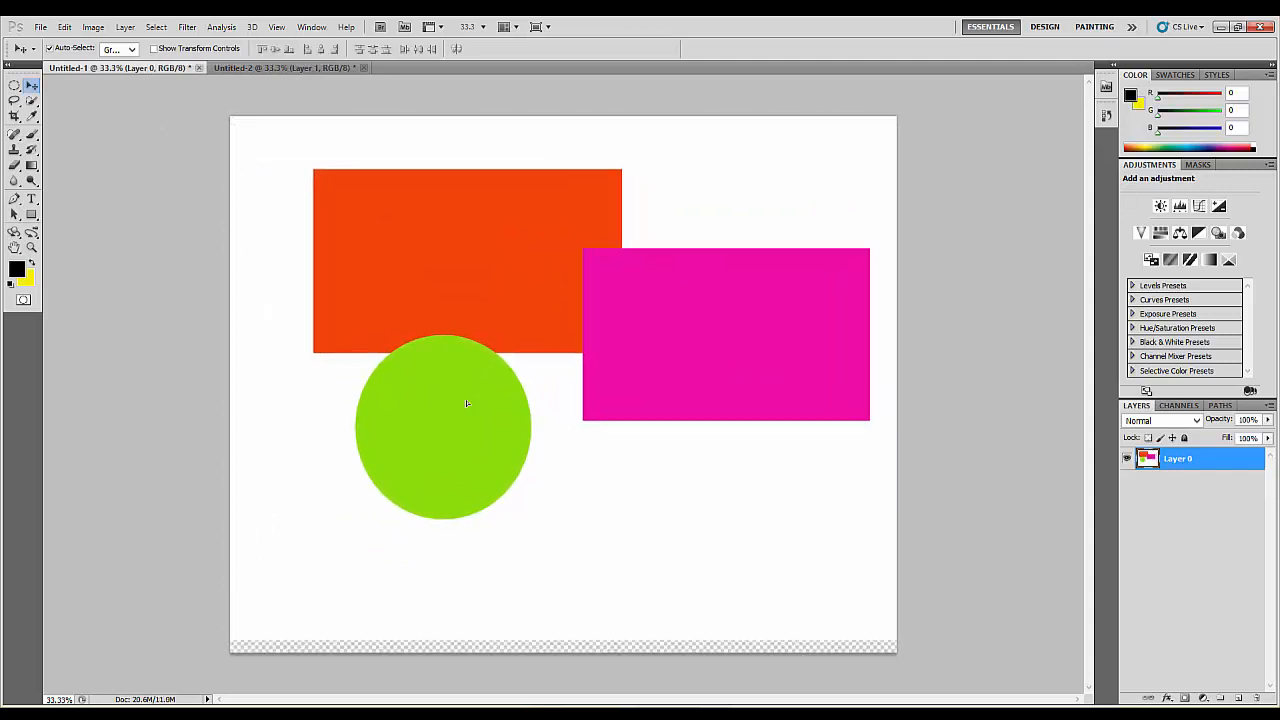
left_click_drag(452, 331, 455, 343)
mouse_move(654, 348)
left_mouse_down()
mouse_move(654, 334)
mouse_move(654, 349)
left_mouse_up()
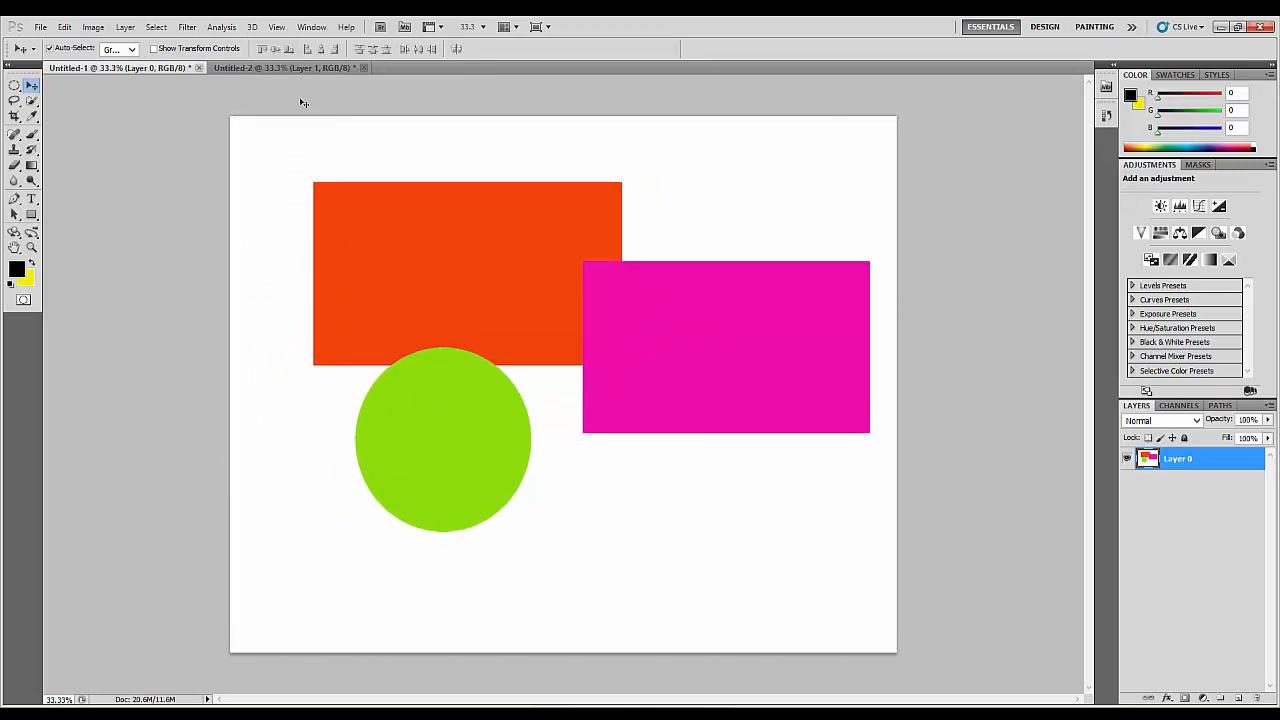
Return to the Untitled-2 document and shift the yellow circle, red rectangle and blue rectangle separately, each slightly lower
left_click(272, 68)
left_click_drag(563, 241, 563, 271)
mouse_move(540, 220)
left_mouse_down()
mouse_move(523, 220)
mouse_move(554, 228)
left_mouse_up()
mouse_move(502, 513)
left_mouse_down()
mouse_move(480, 494)
mouse_move(508, 521)
left_mouse_up()
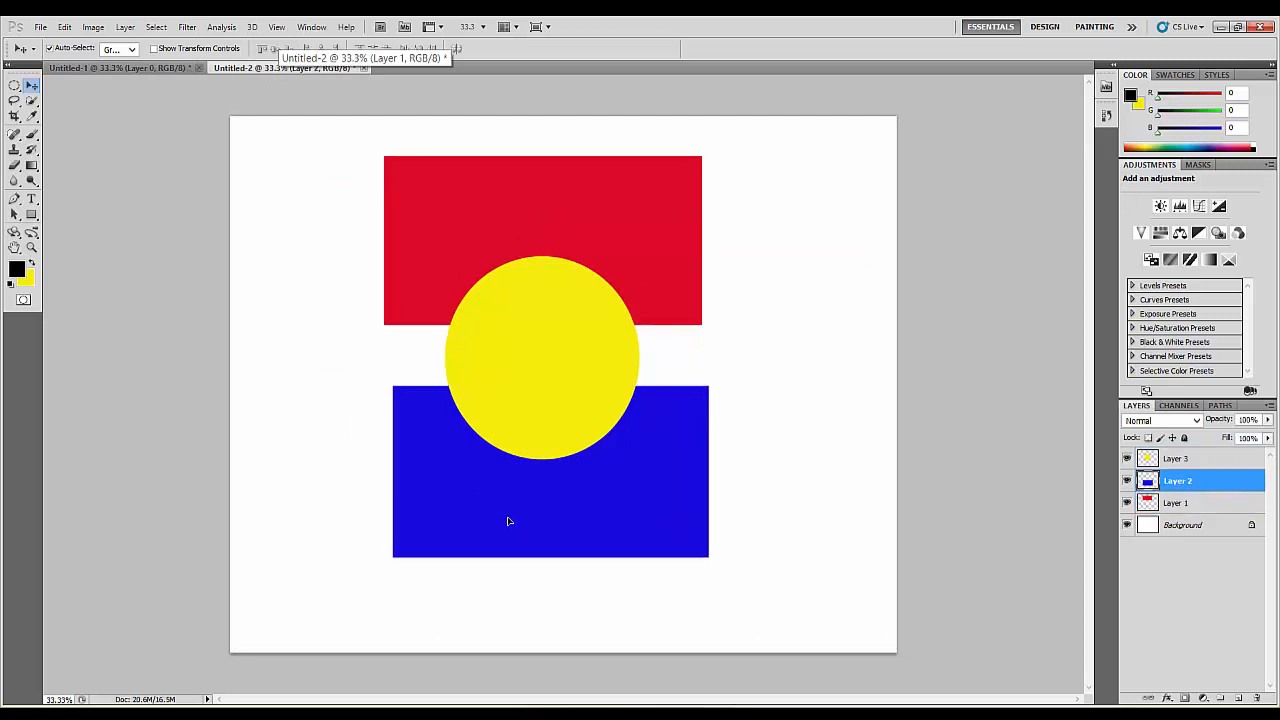